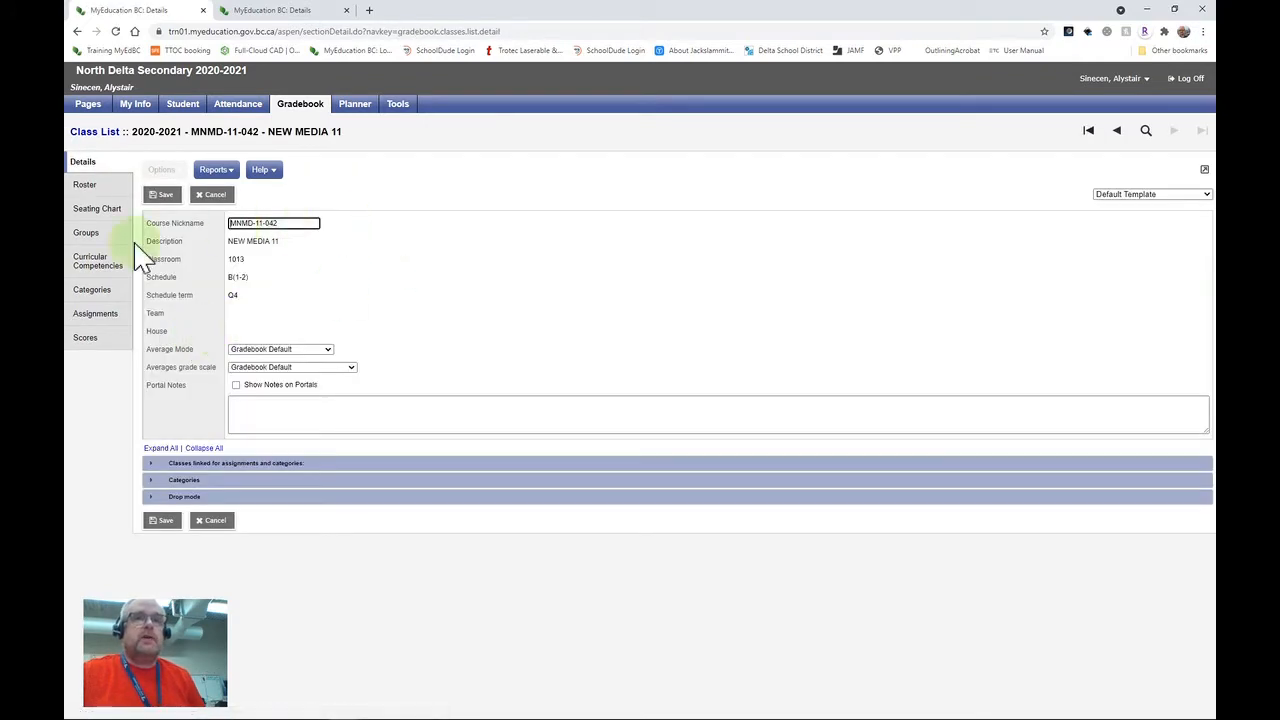
# Step: Open the class's assignment list and review the category codes of the assignments
pyautogui.click(100, 316)
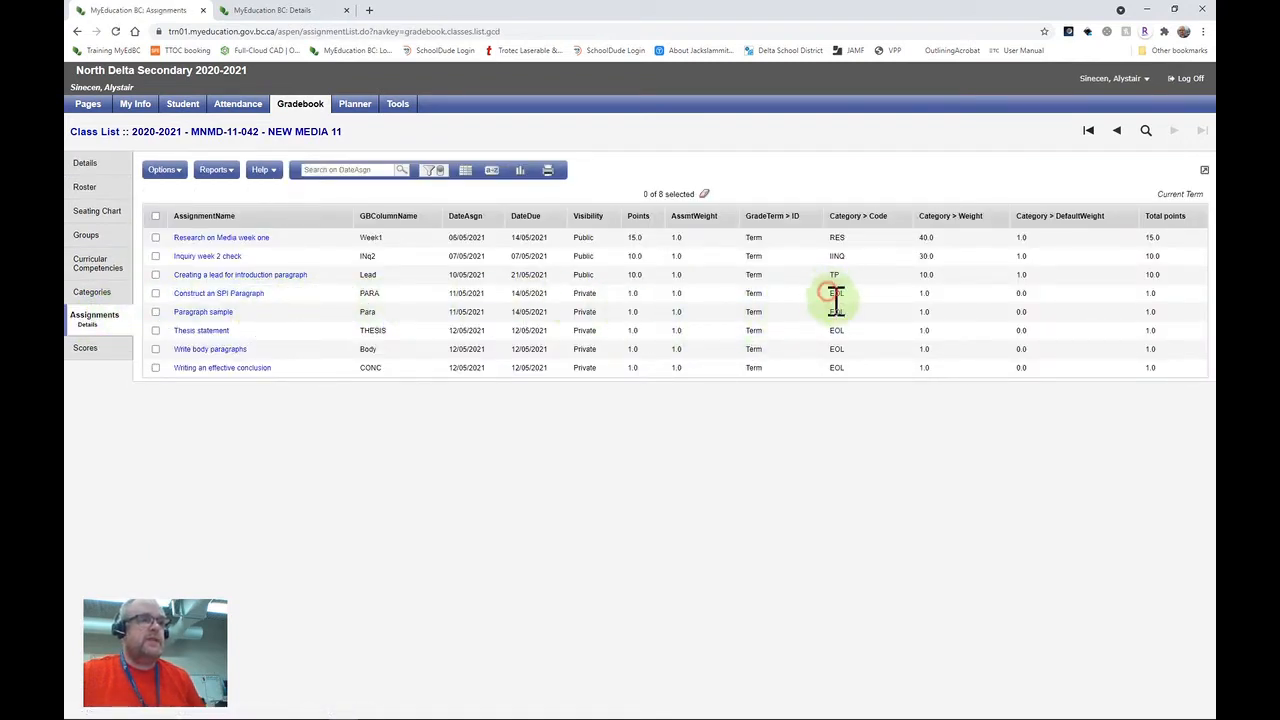
pyautogui.moveTo(836, 293); pyautogui.dragTo(848, 380)
pyautogui.click(852, 398)
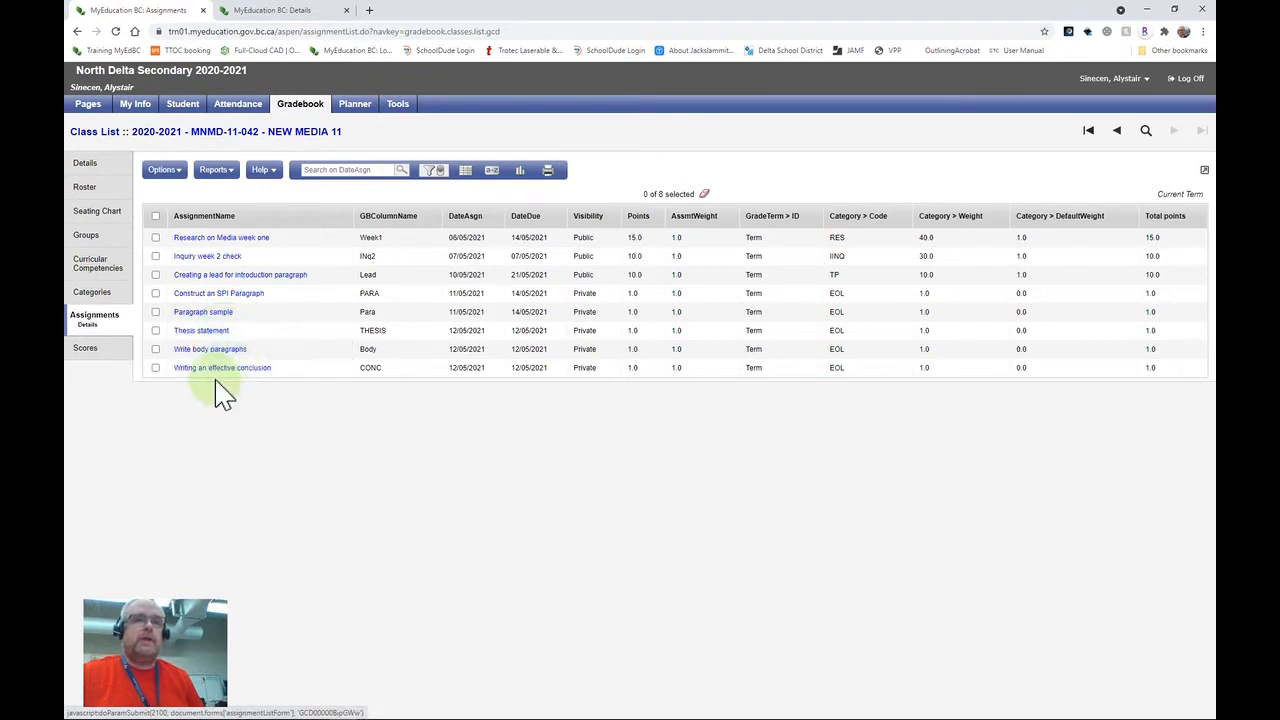
# Step: Open the Paragraph sample assignment and review its standards, general details and portal description
pyautogui.click(220, 313)
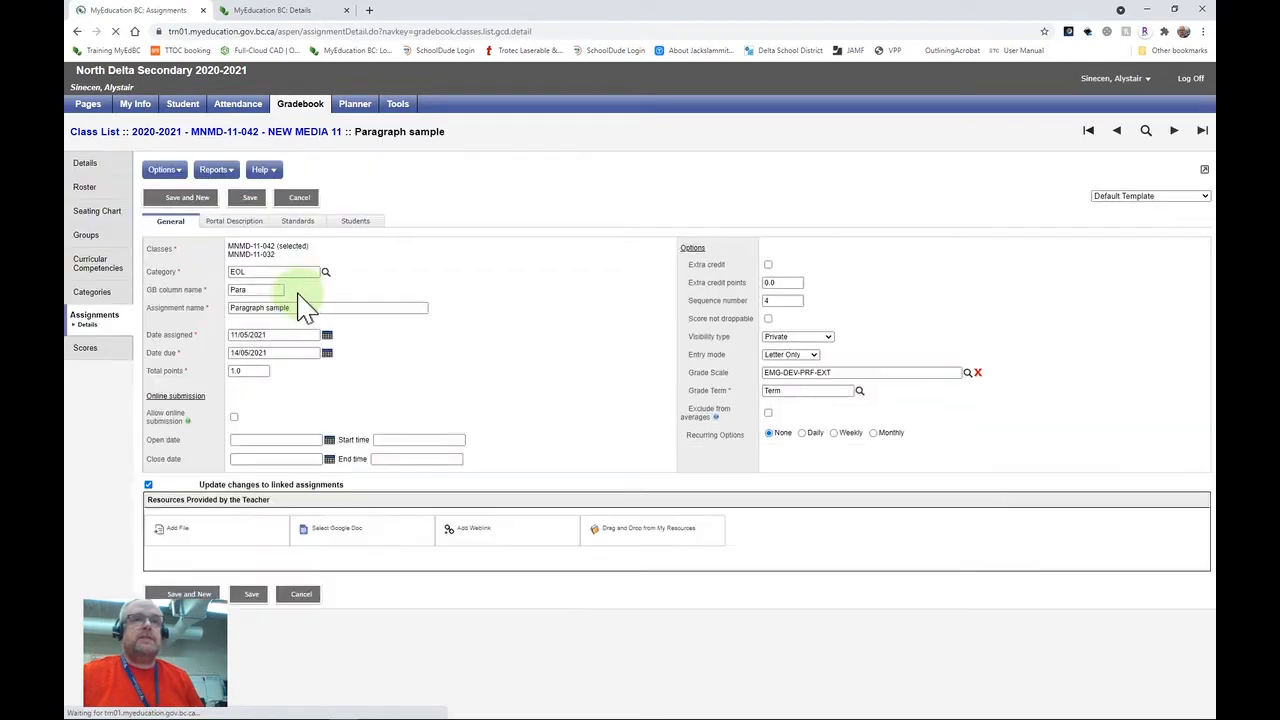
pyautogui.click(300, 224)
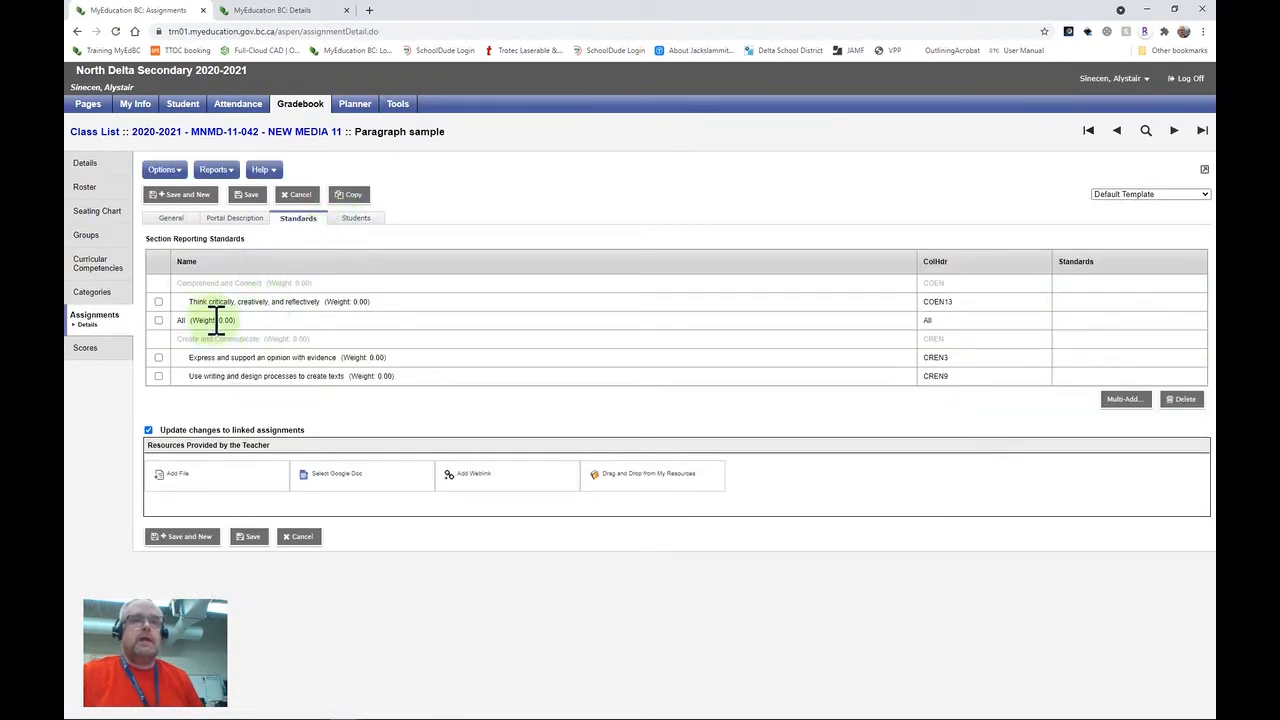
pyautogui.moveTo(177, 320); pyautogui.dragTo(244, 320)
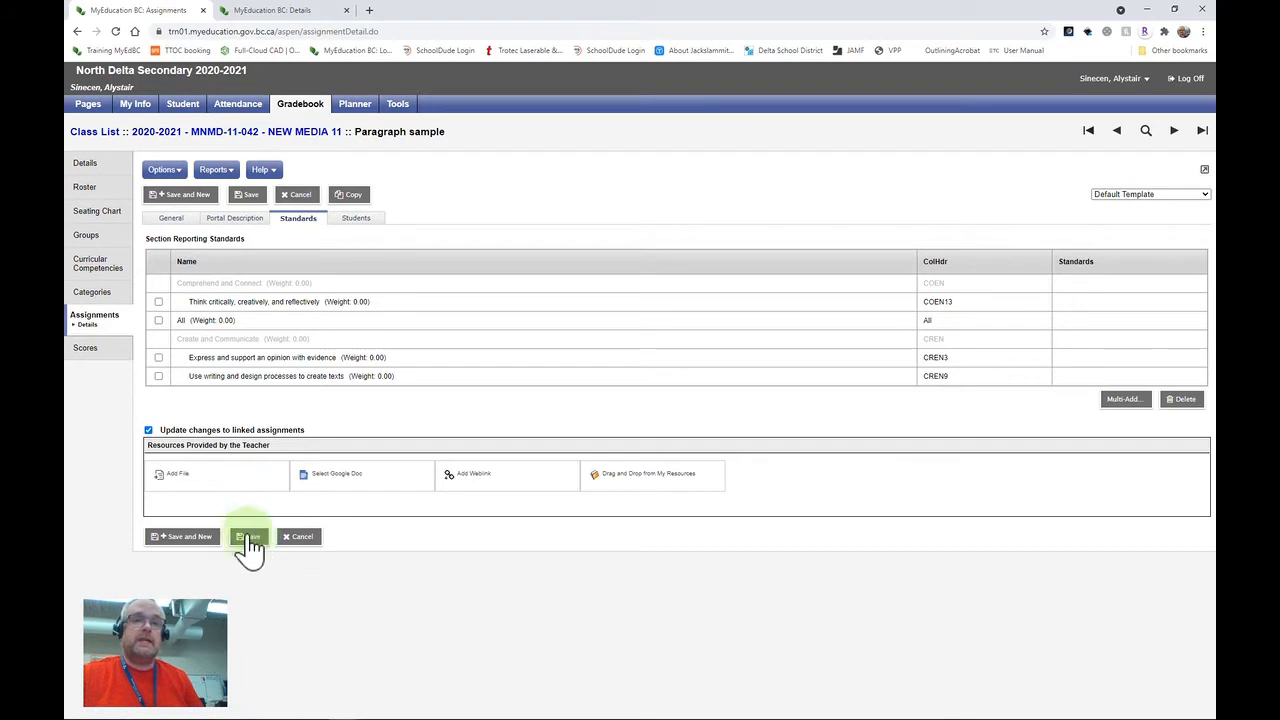
pyautogui.click(178, 222)
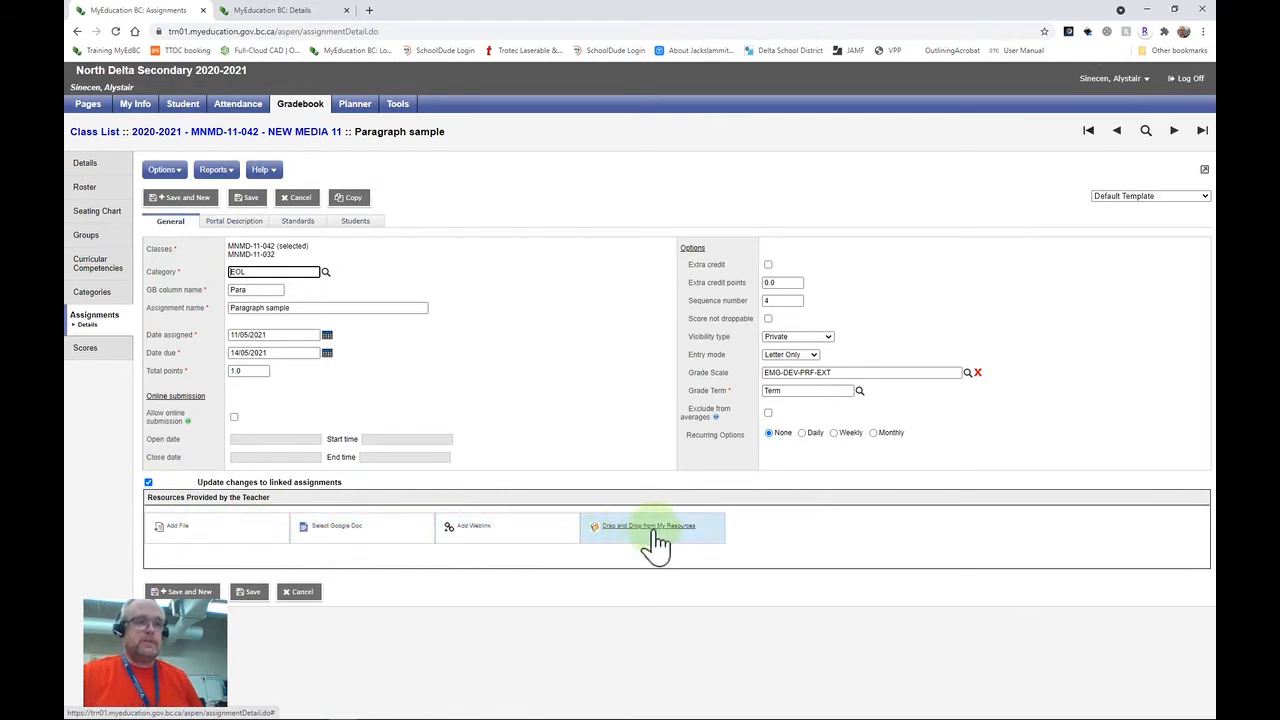
pyautogui.click(240, 222)
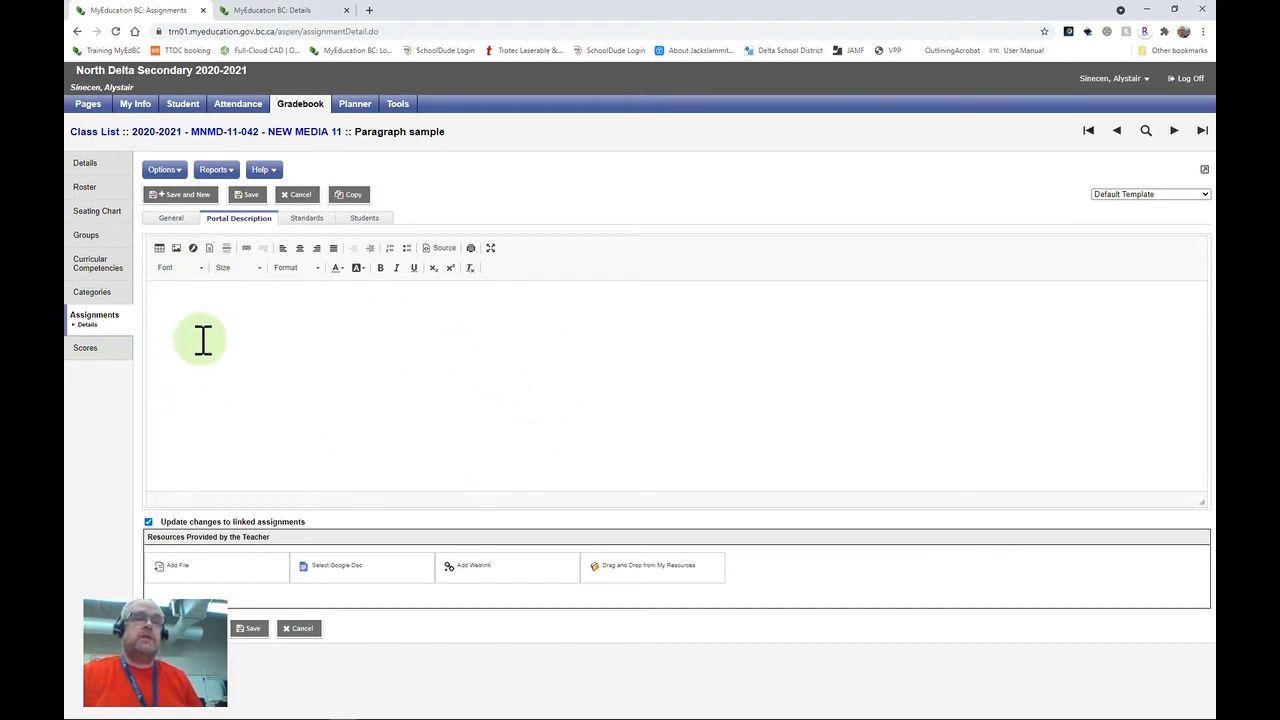
# Step: Open the class scores and filter the standards view by the second All entry
pyautogui.click(86, 350)
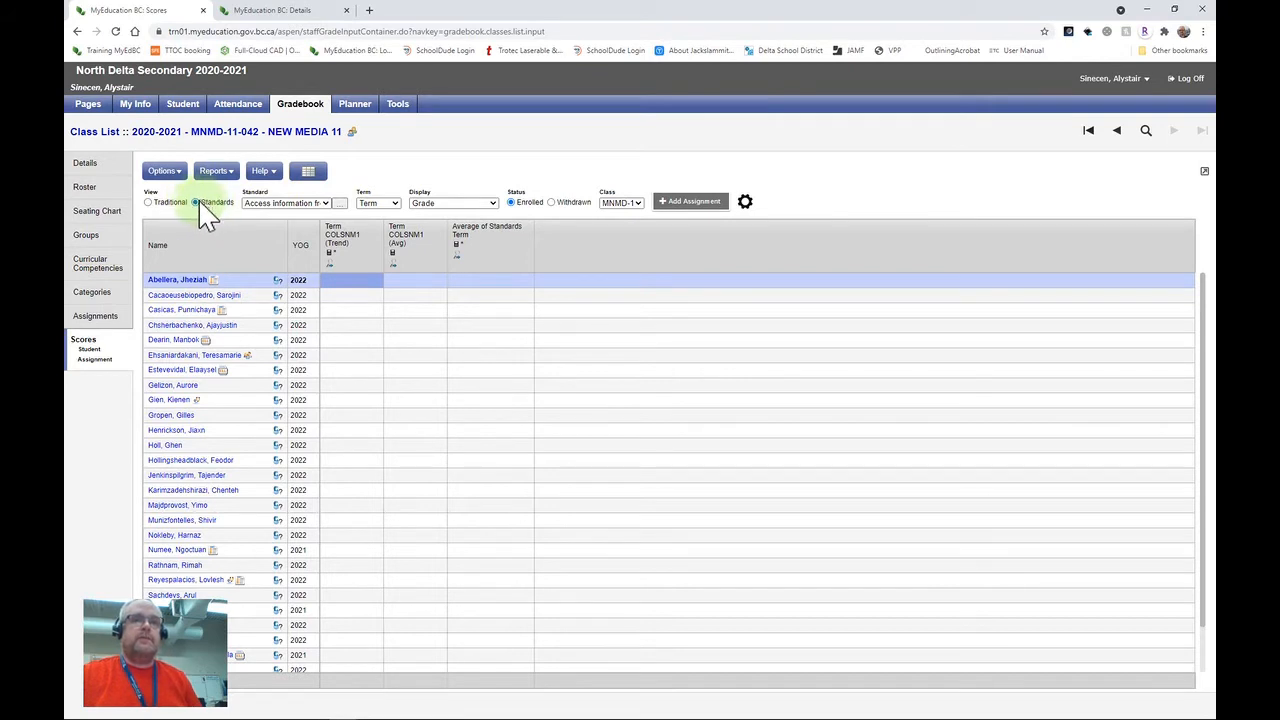
pyautogui.click(326, 203)
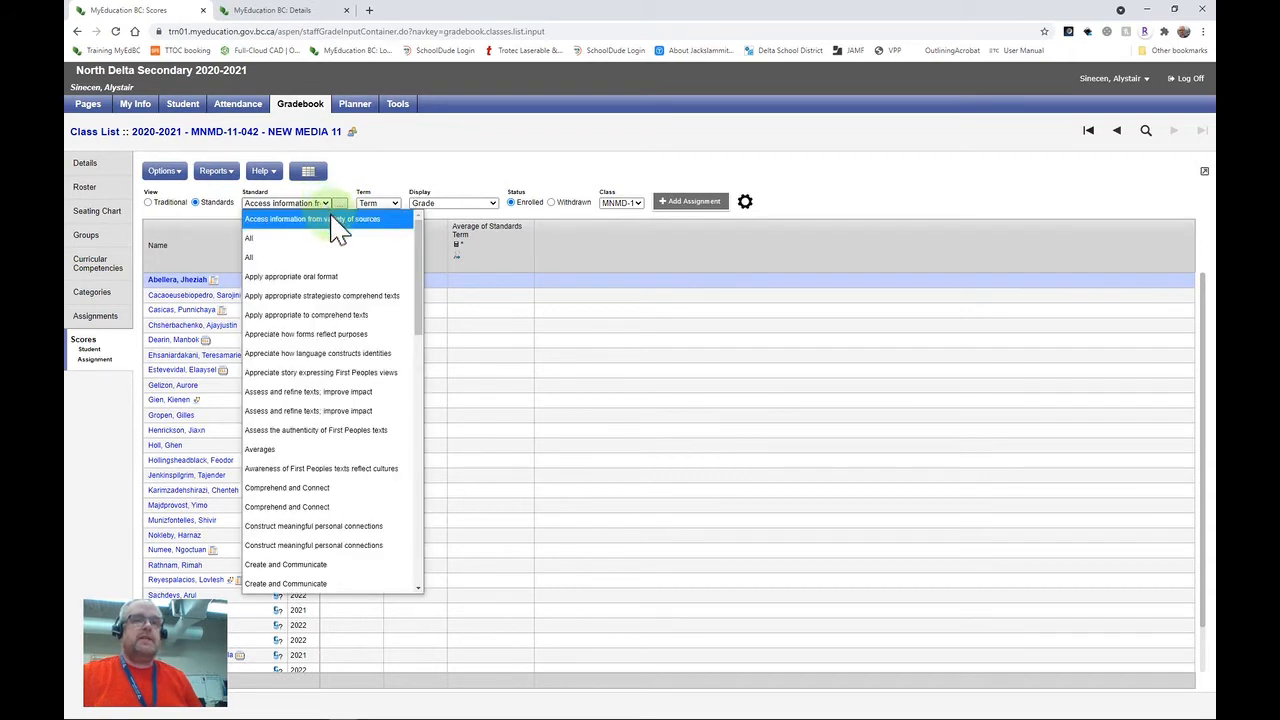
pyautogui.moveTo(418, 265)
pyautogui.mouseDown()
pyautogui.moveTo(395, 550)
pyautogui.moveTo(407, 250)
pyautogui.mouseUp()
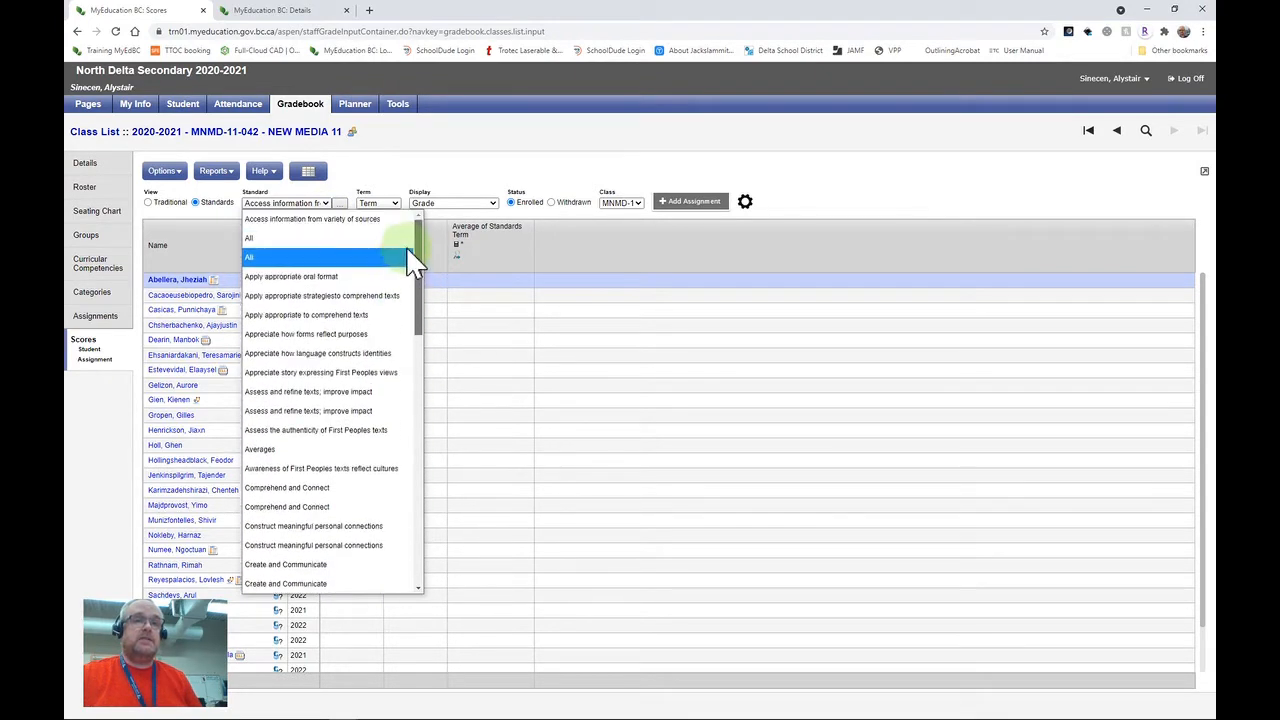
pyautogui.click(331, 260)
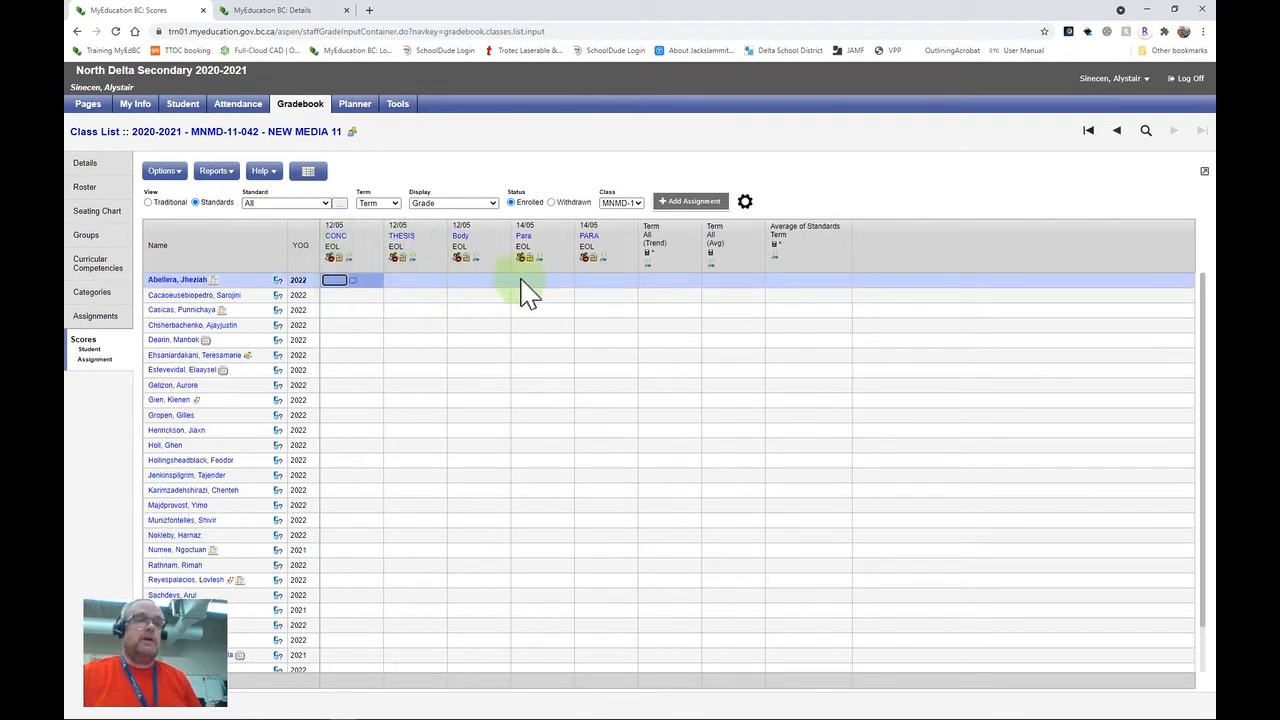
# Step: Look through the available standards and filter the scores by Demonstrate speaking and listening skills
pyautogui.click(324, 203)
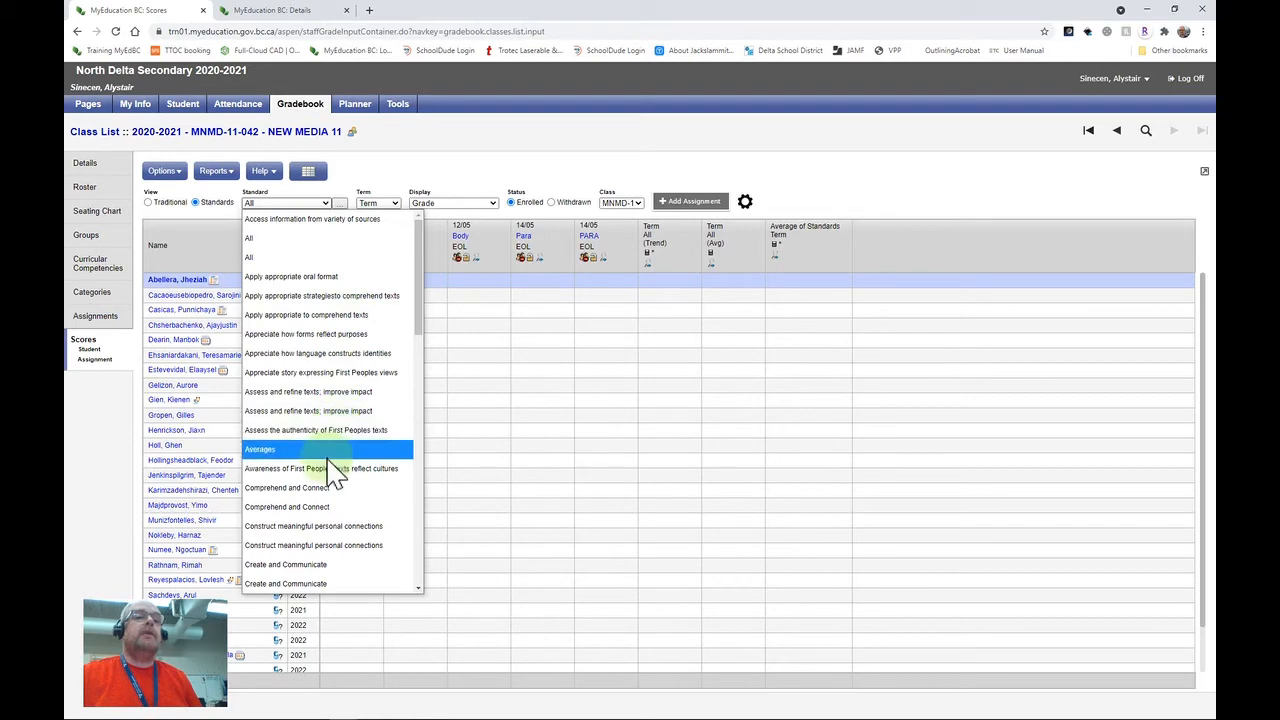
pyautogui.scroll(-10, 338, 455)
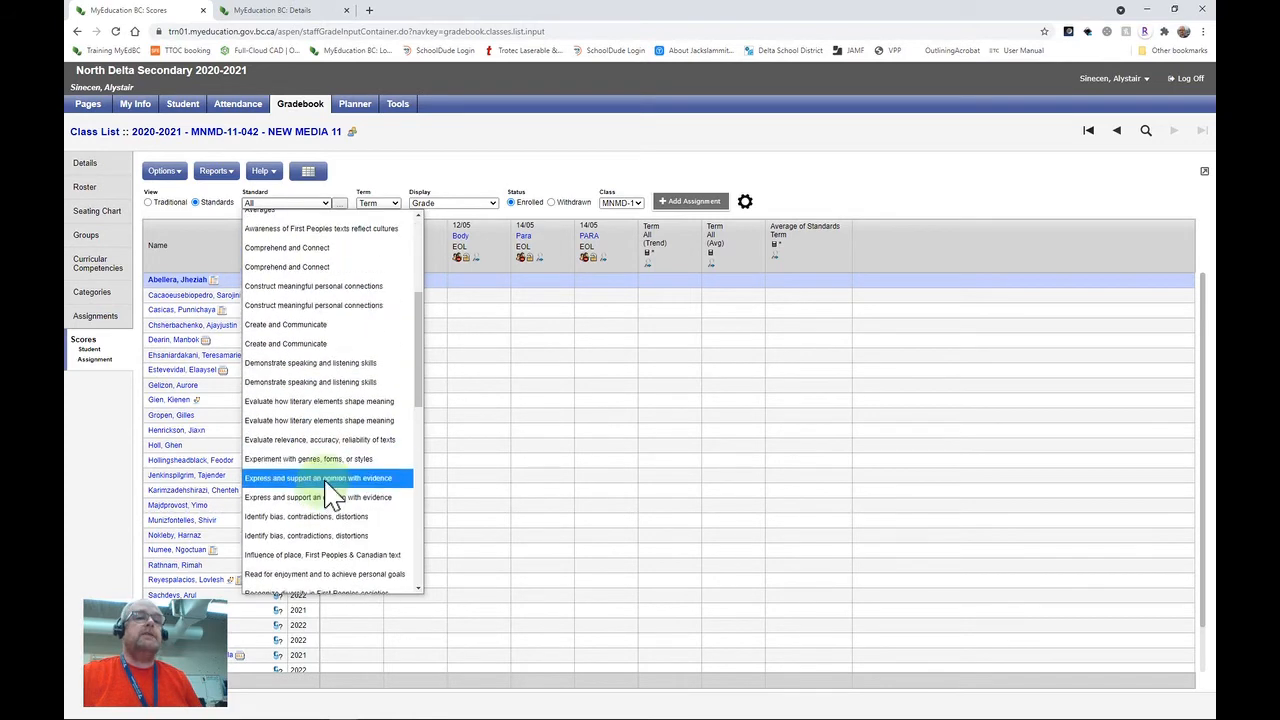
pyautogui.scroll(-6, 340, 455)
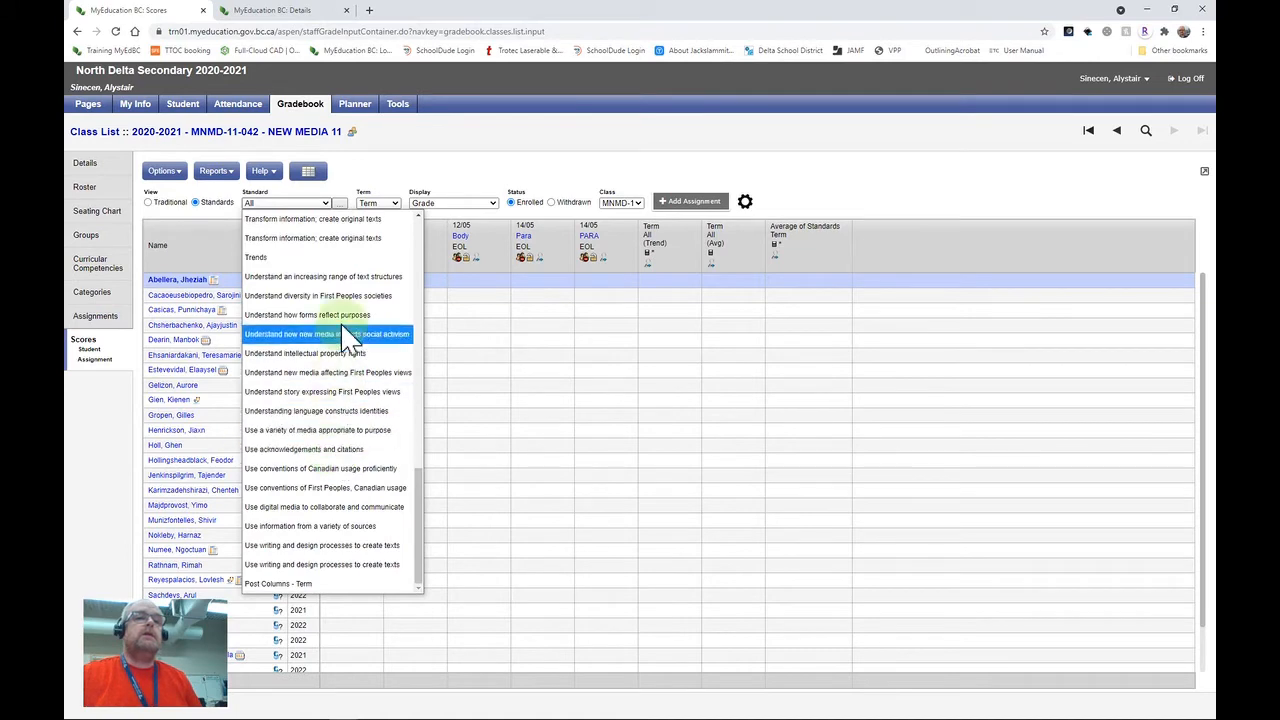
pyautogui.scroll(2, 360, 285)
pyautogui.scroll(4, 362, 290)
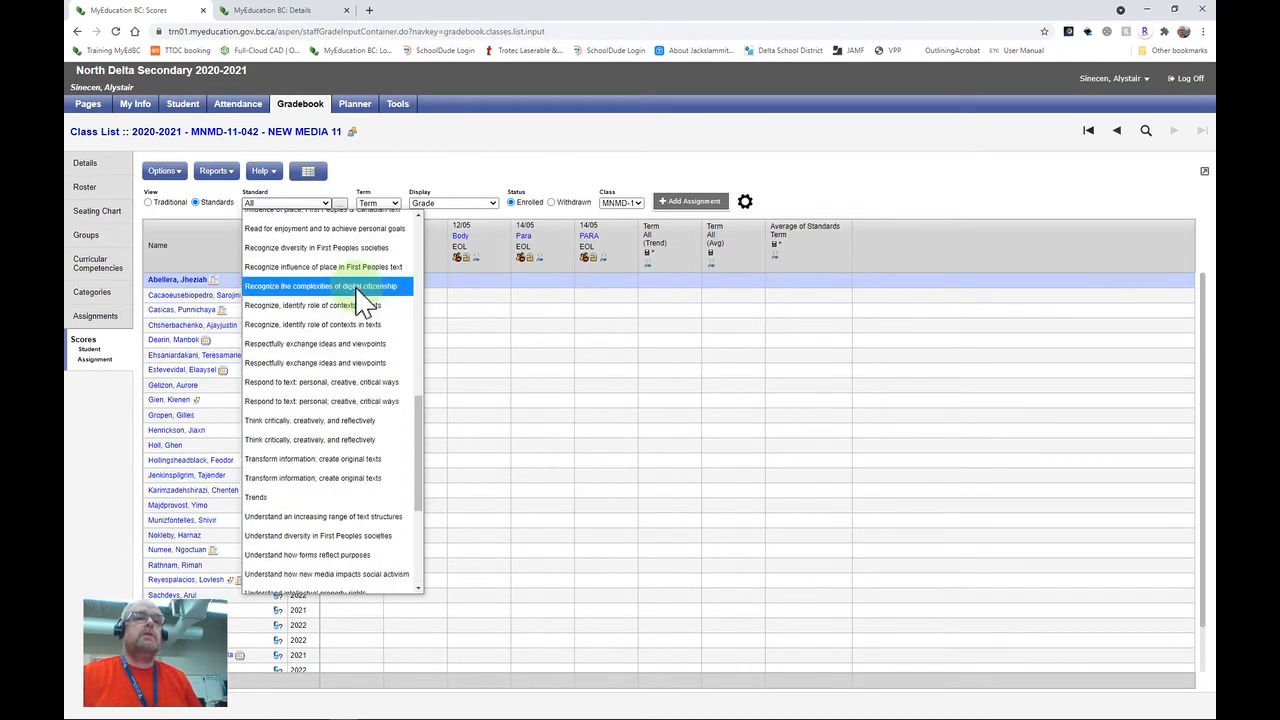
pyautogui.scroll(4, 372, 262)
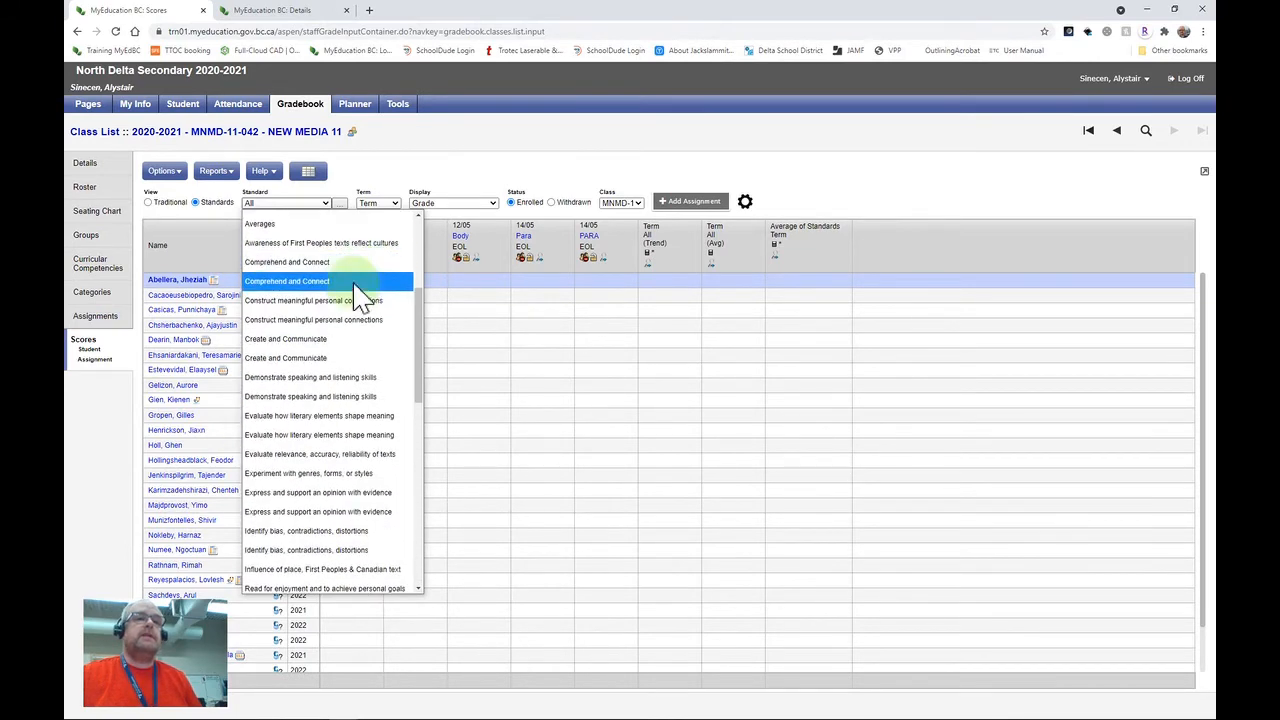
pyautogui.click(358, 397)
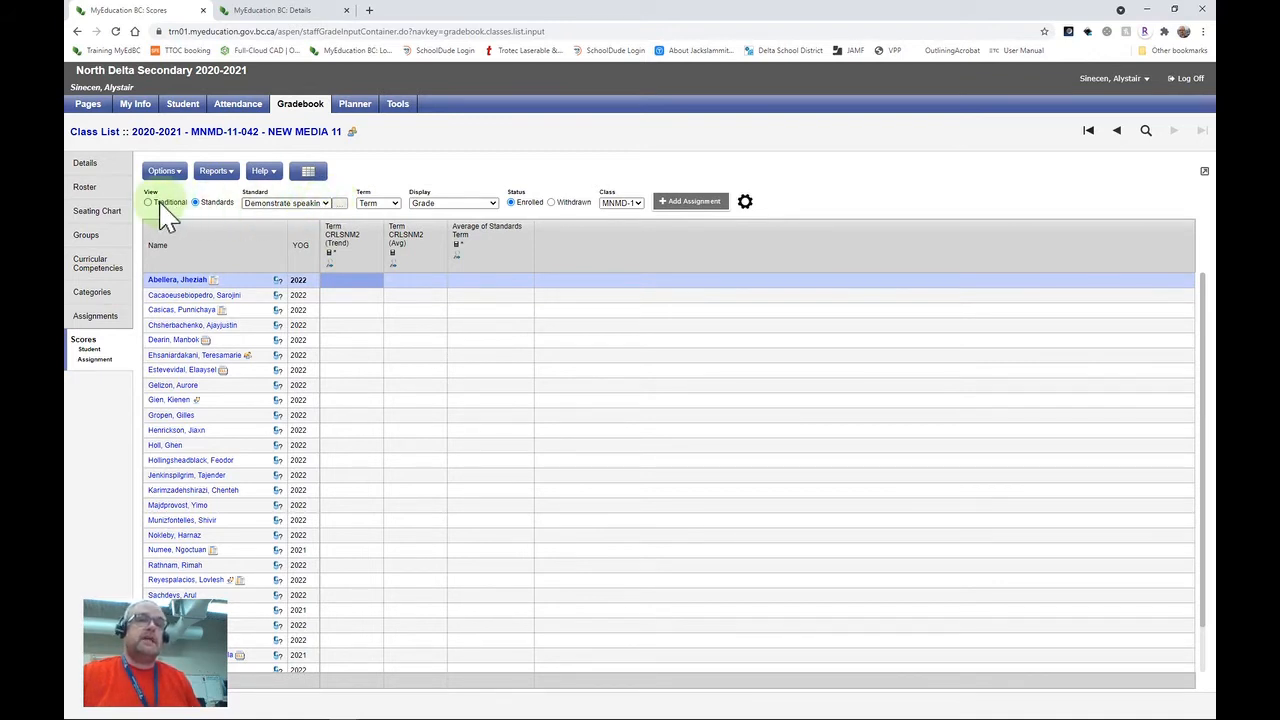
# Step: Set the scores' standard filter to All with Grade as the display
pyautogui.click(326, 204)
pyautogui.click(306, 216)
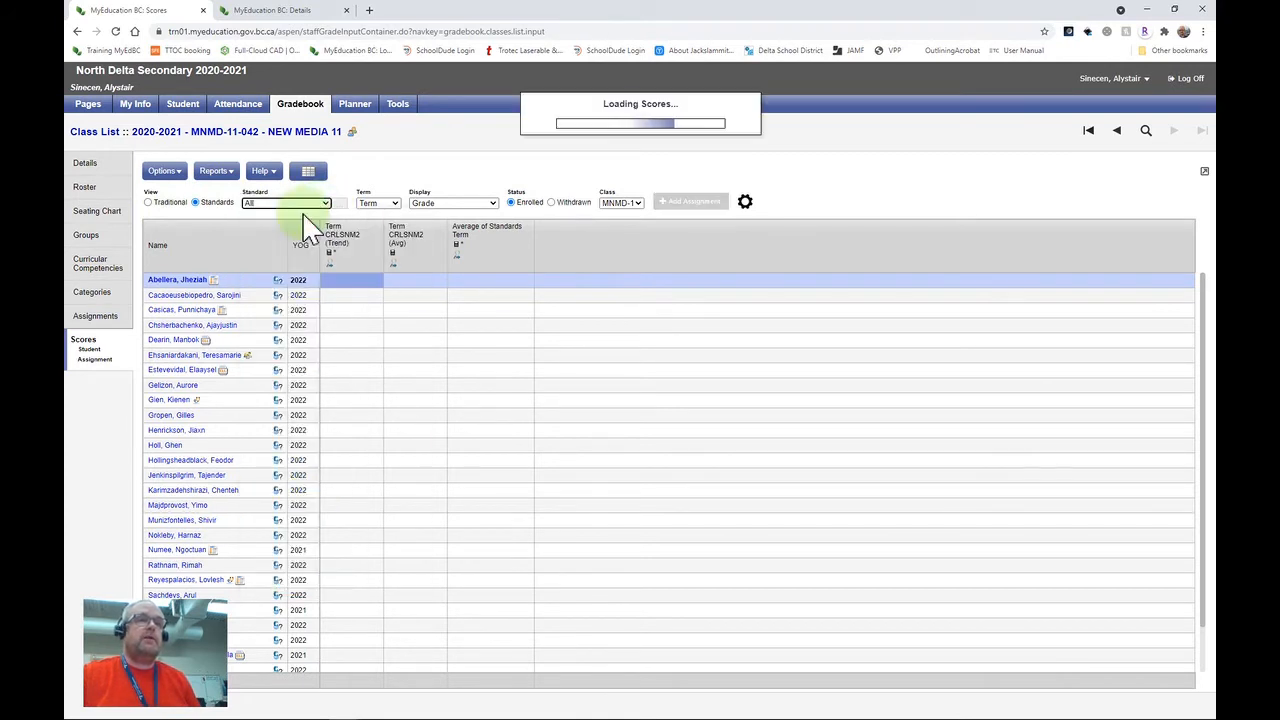
pyautogui.click(489, 204)
pyautogui.click(488, 215)
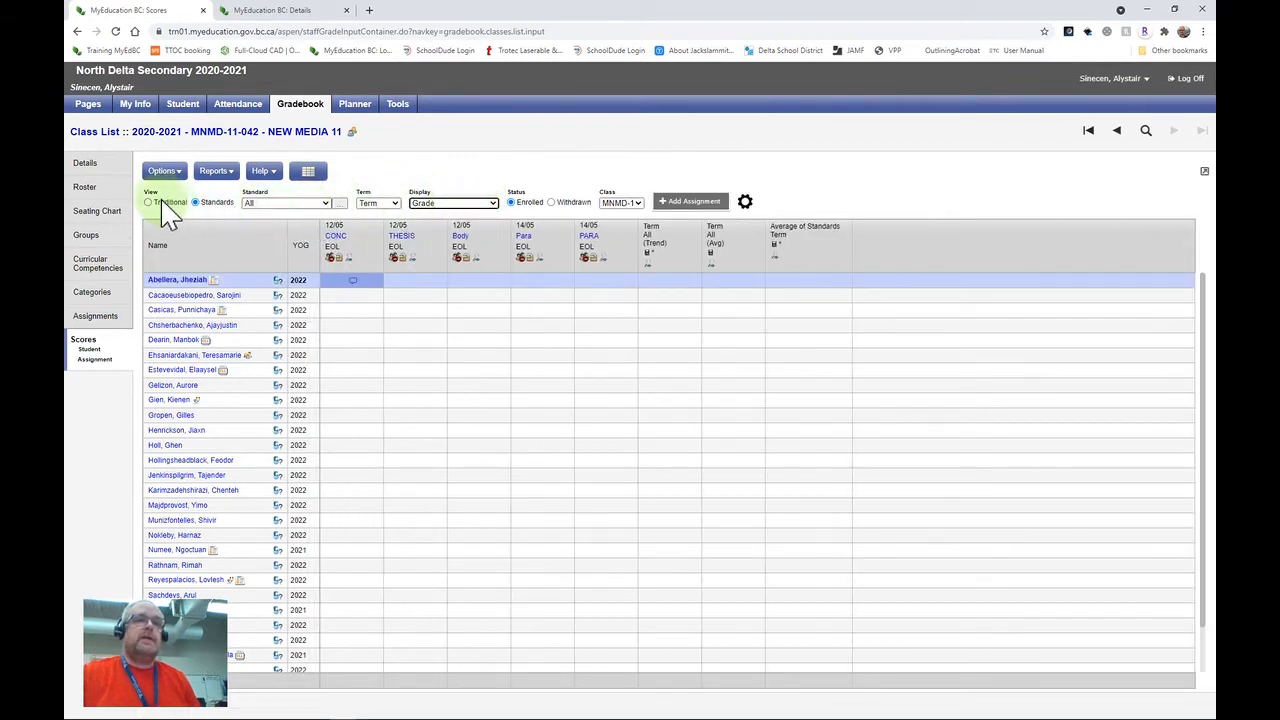
# Step: Open the first student's single student view and check its list of standards, leaving the filter at All
pyautogui.click(188, 283)
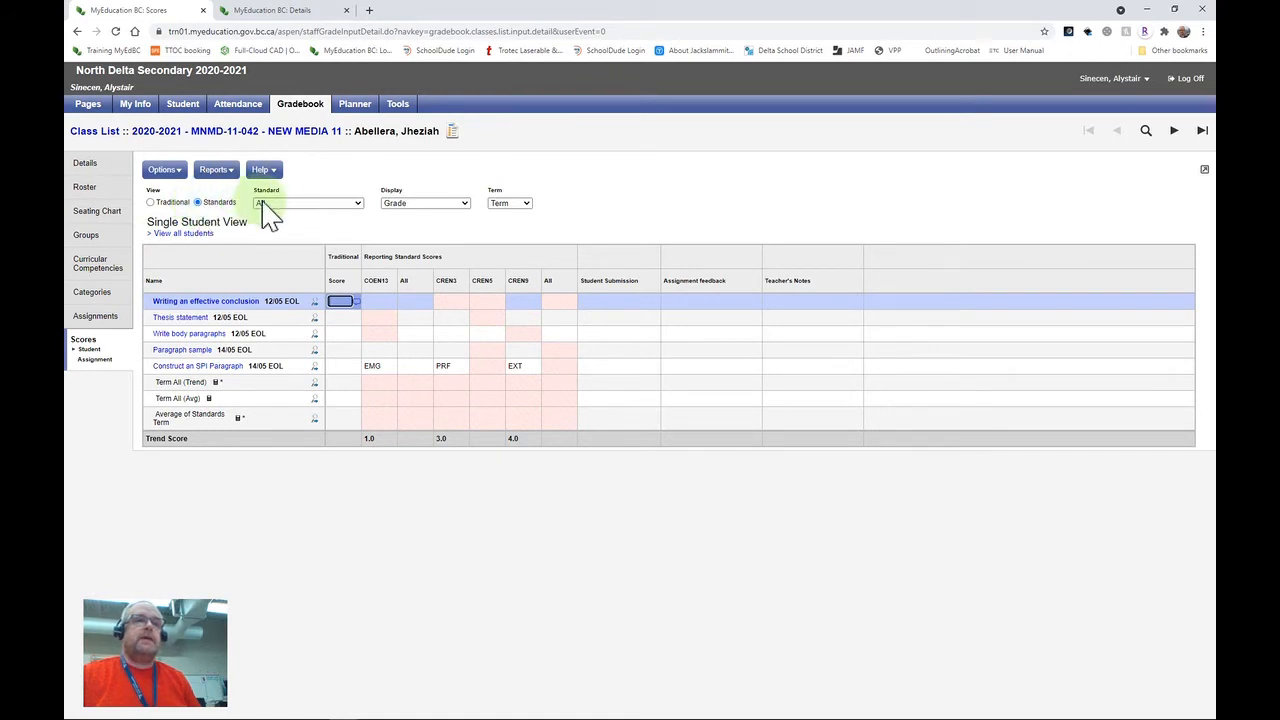
pyautogui.click(306, 204)
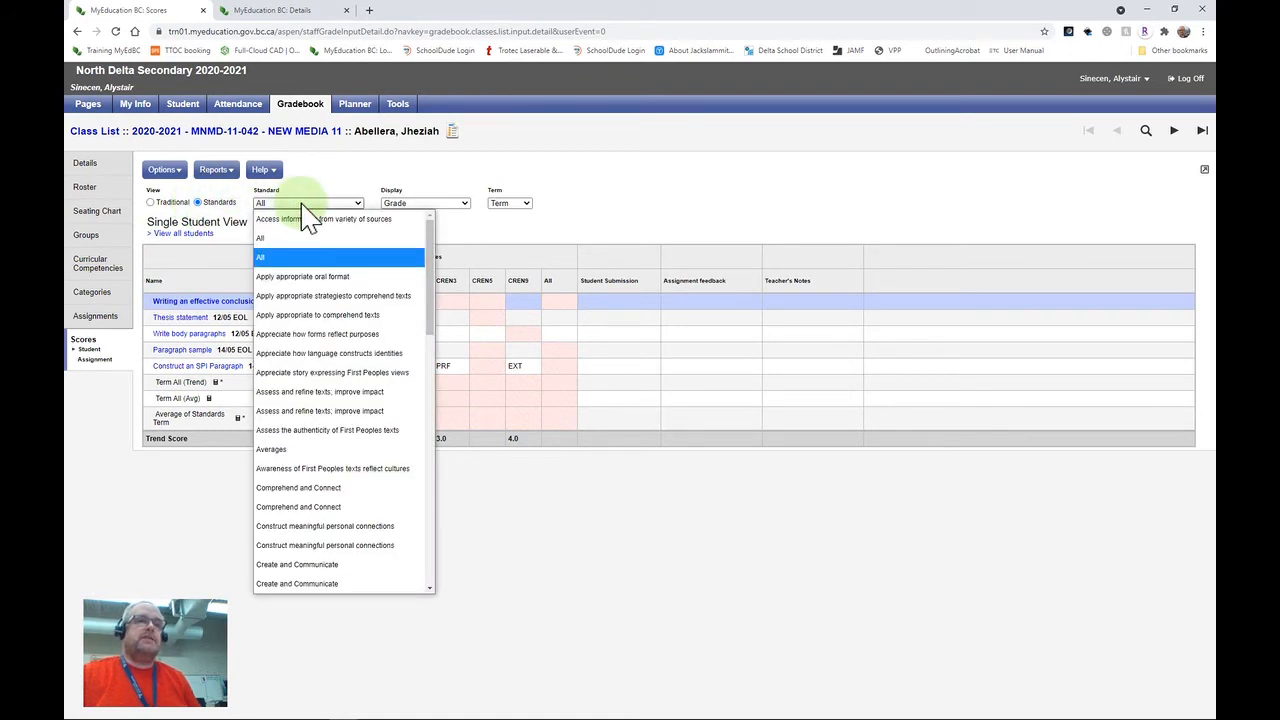
pyautogui.click(303, 205)
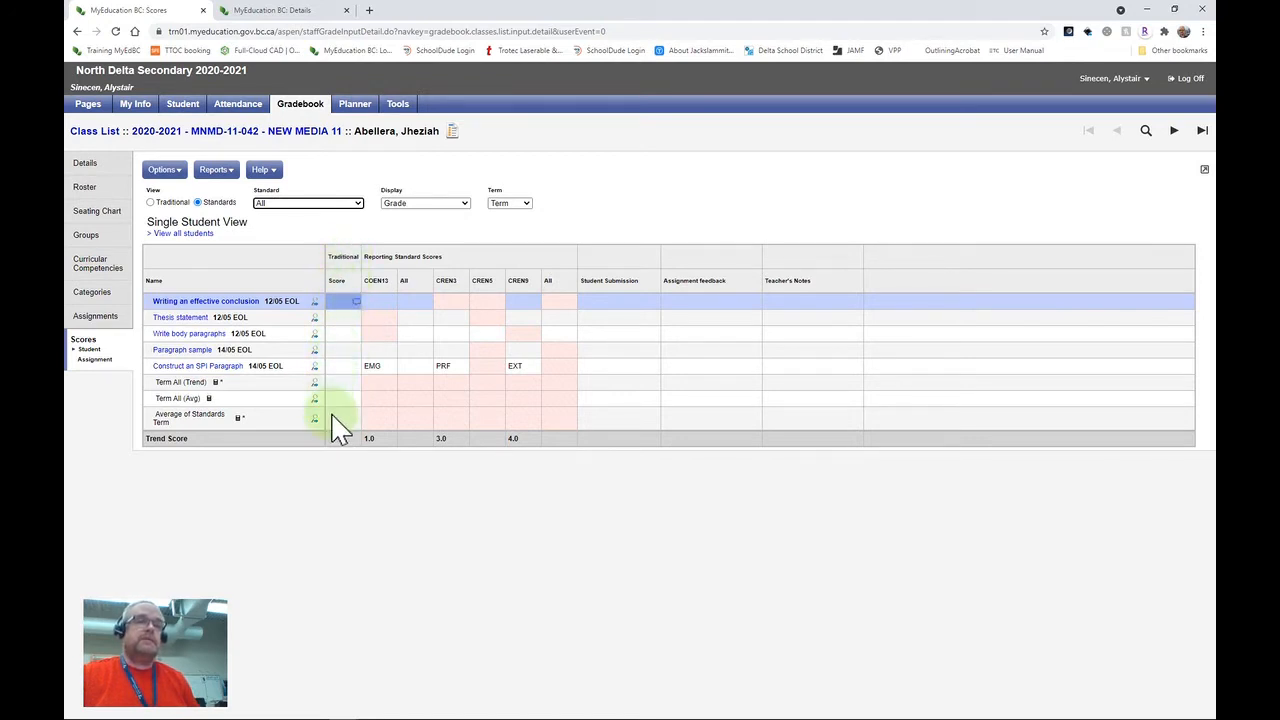
# Step: Enter EMG as the traditional score for Writing an effective conclusion, and clear it again
pyautogui.click(342, 303)
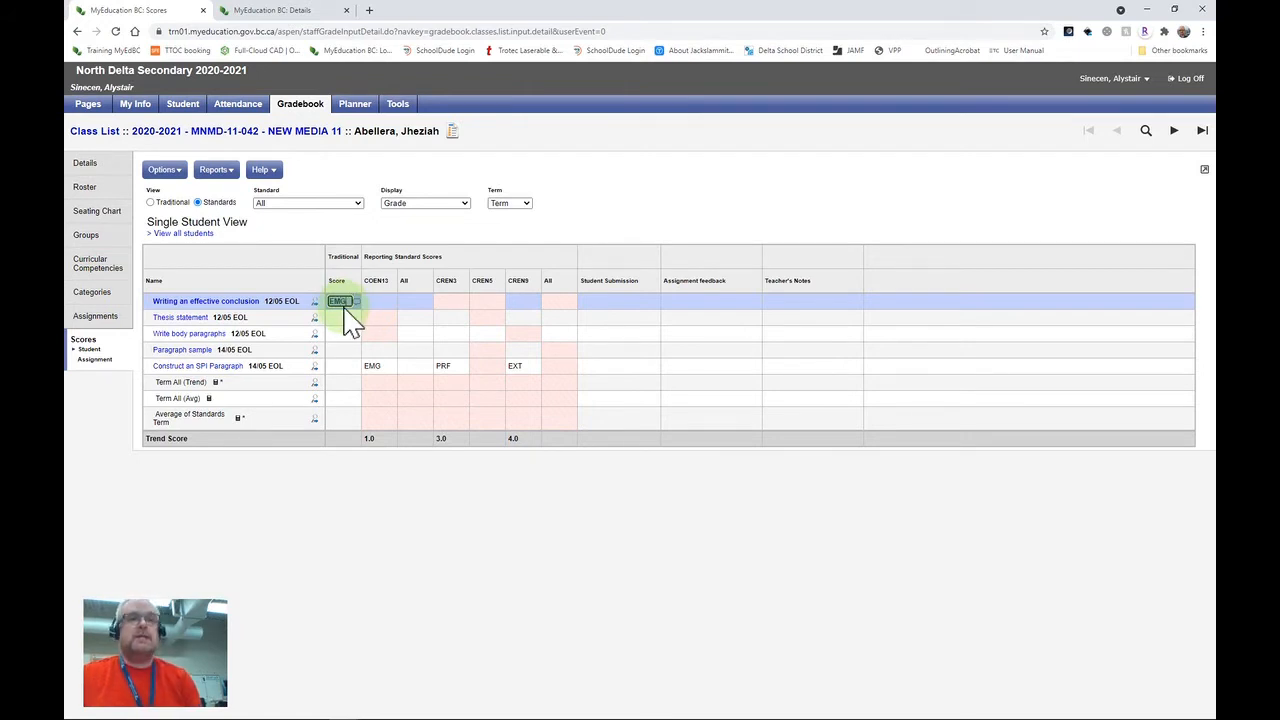
pyautogui.press('Tab')
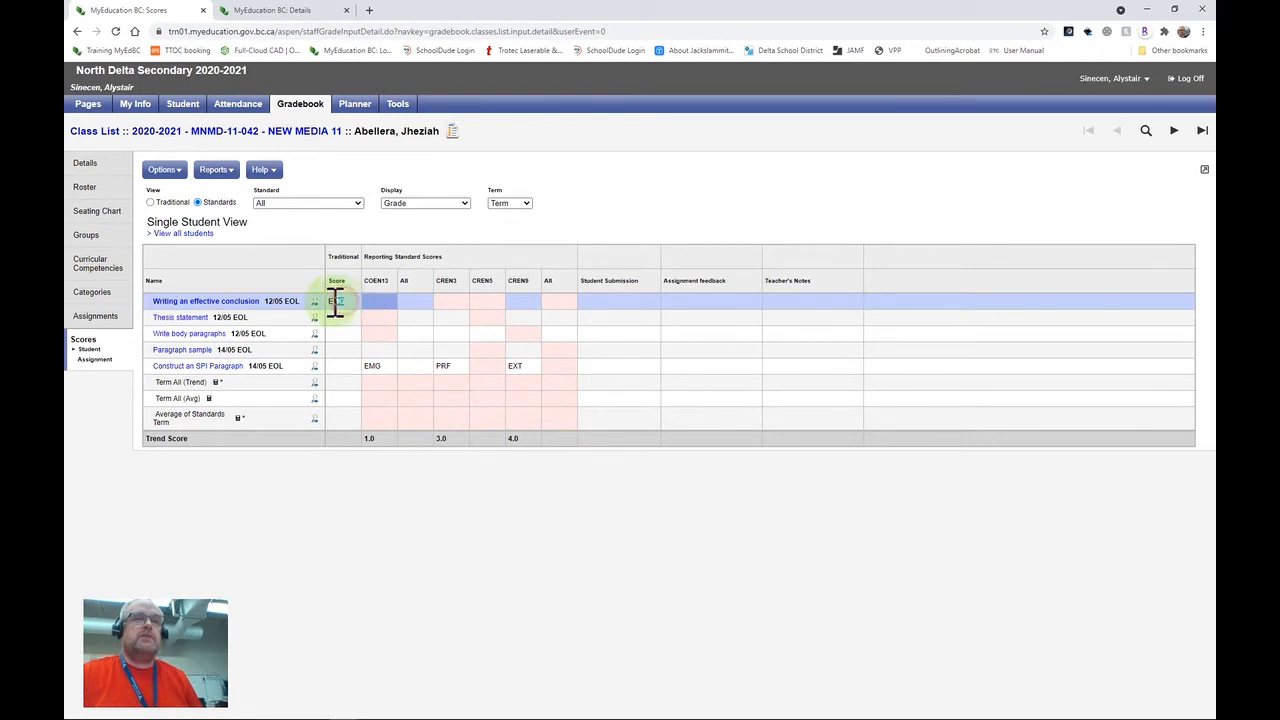
pyautogui.moveTo(336, 300)
pyautogui.mouseDown()
pyautogui.moveTo(391, 300)
pyautogui.moveTo(352, 318)
pyautogui.mouseUp()
pyautogui.click(347, 304)
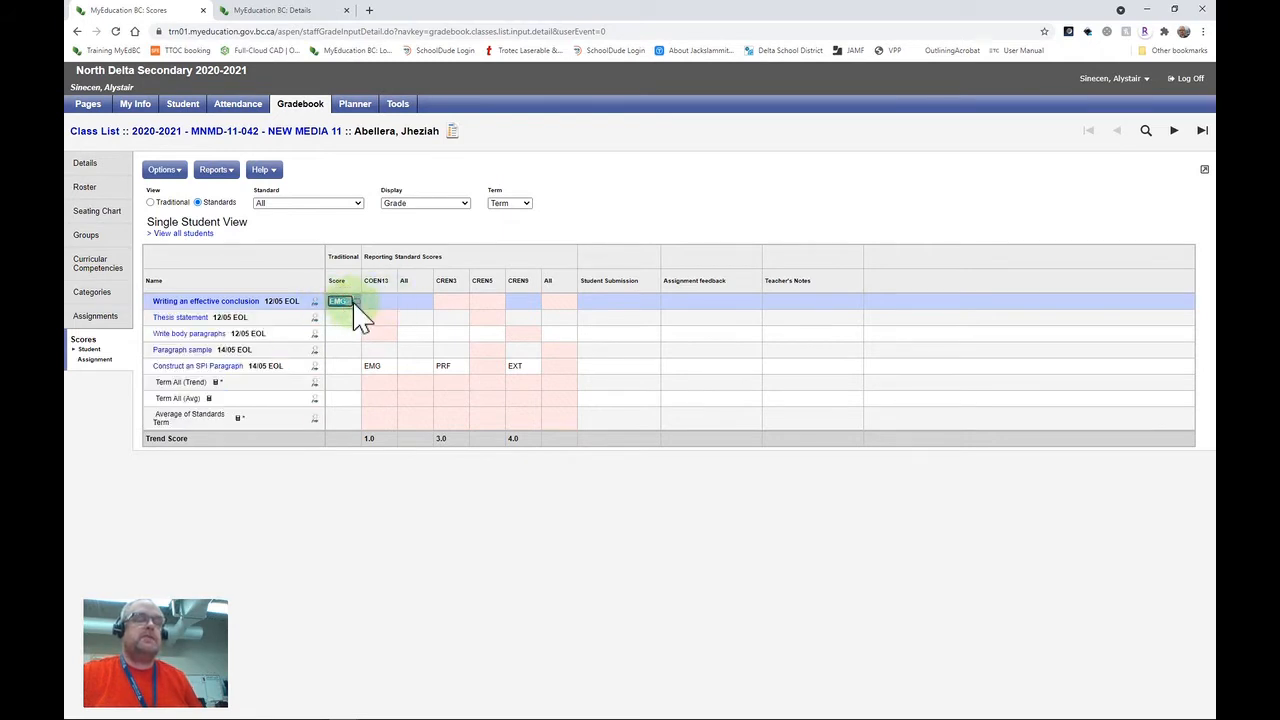
pyautogui.press('Delete')
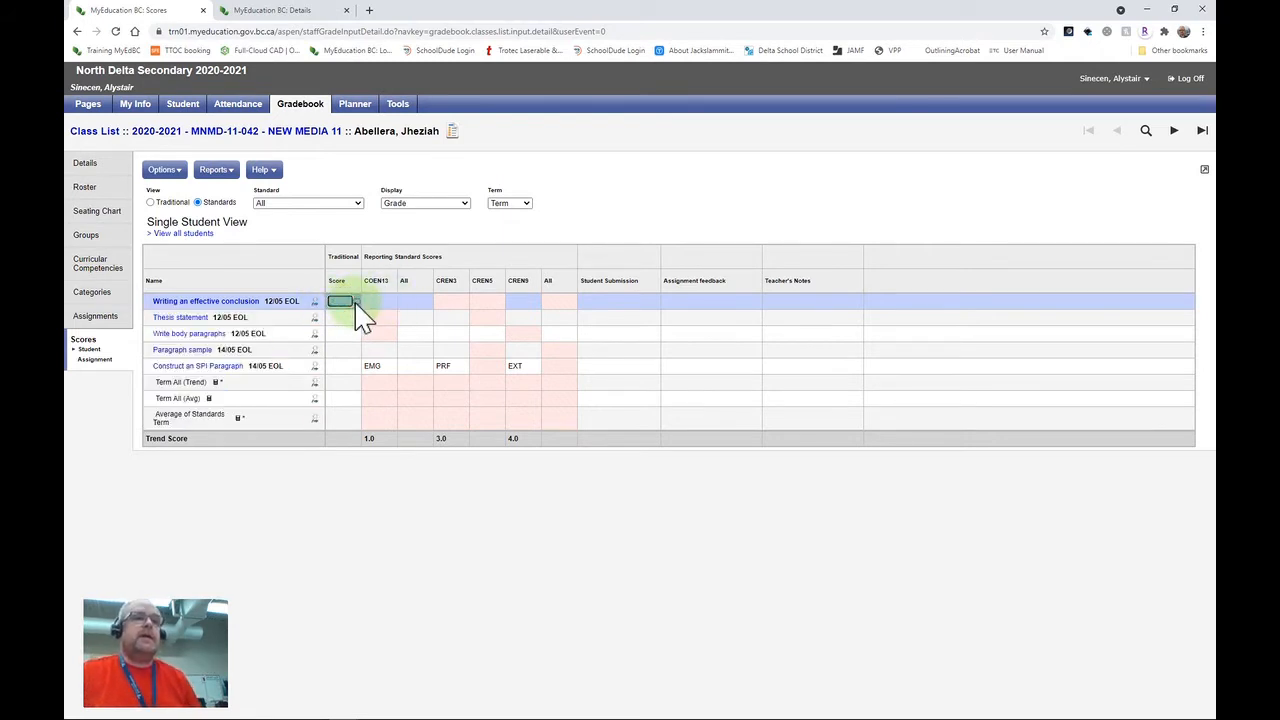
# Step: For Writing an effective conclusion, enter EMG under COEN13 and PRF under CREN9
pyautogui.click(381, 304)
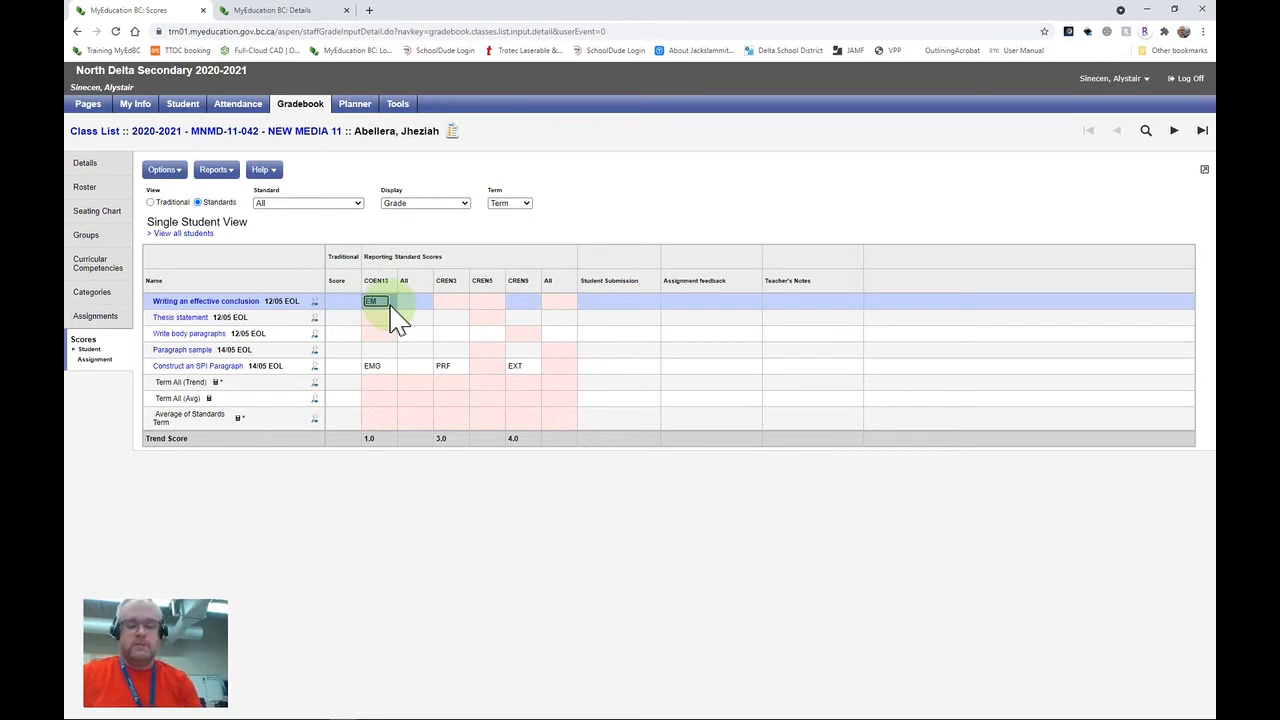
pyautogui.press('Tab')
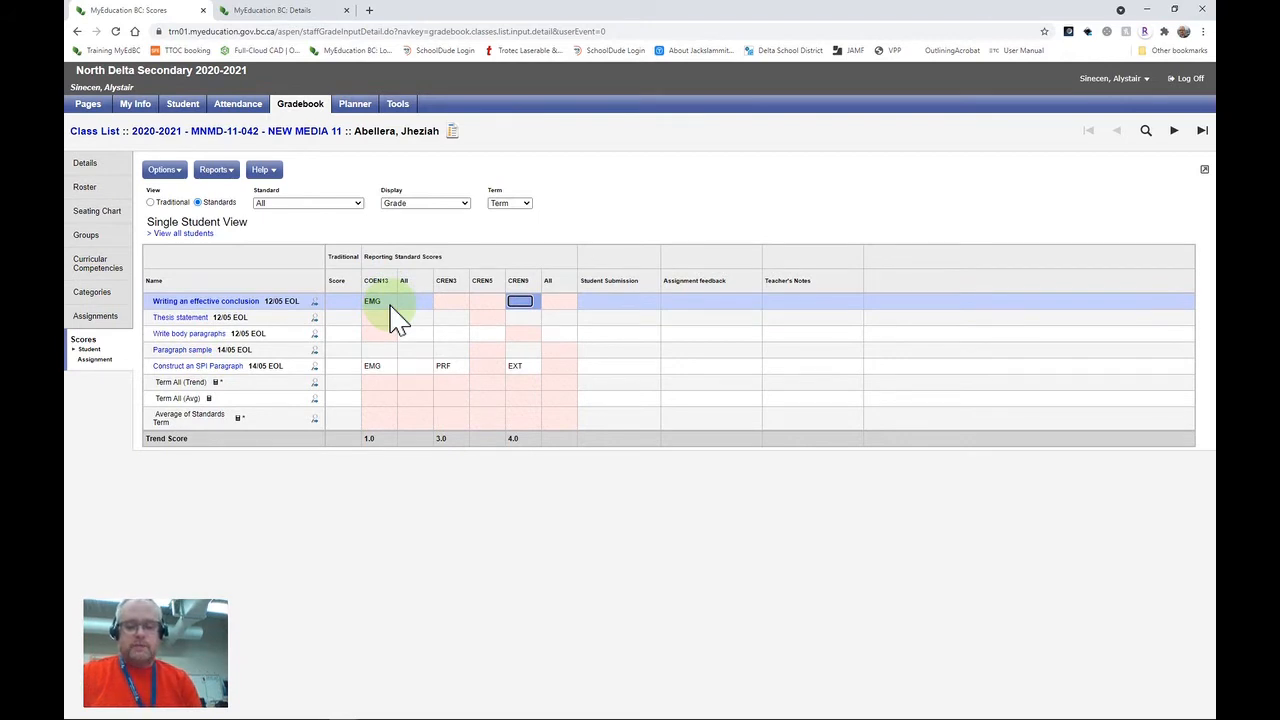
pyautogui.write('PRF')
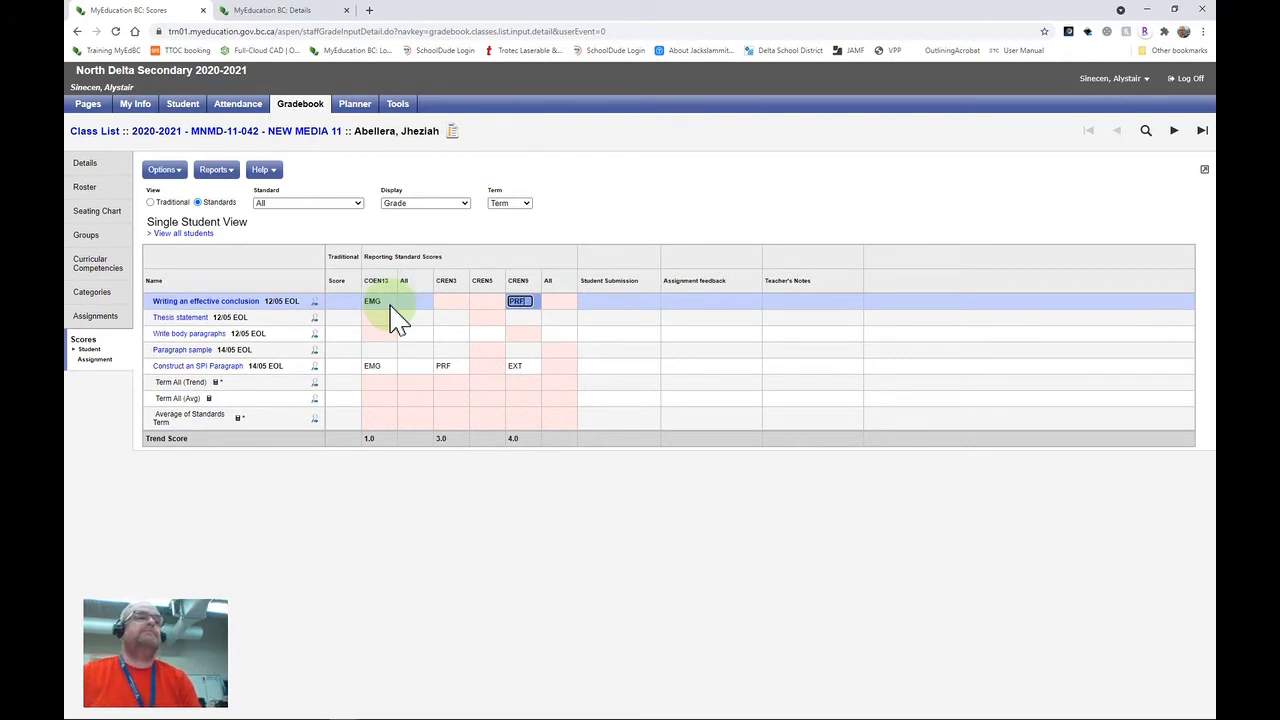
pyautogui.press('Tab')
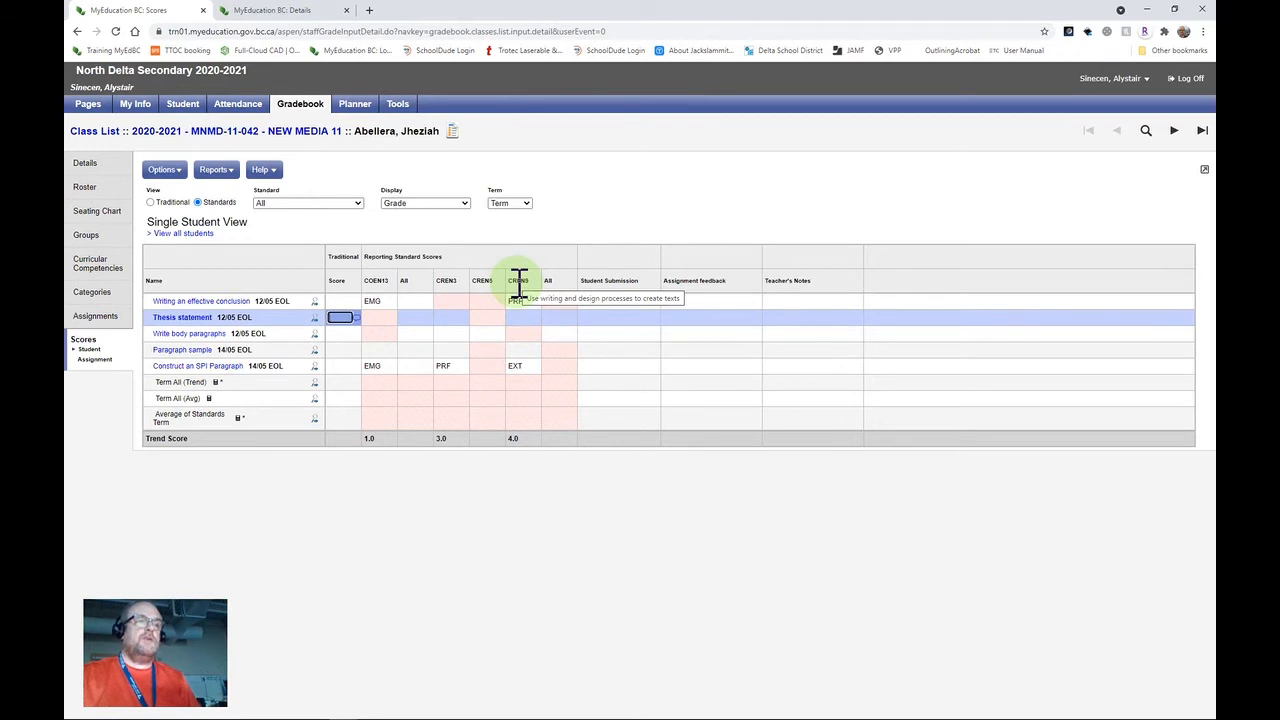
# Step: For Thesis statement, enter PRF under CREN3 and EMG under CREN9
pyautogui.click(455, 317)
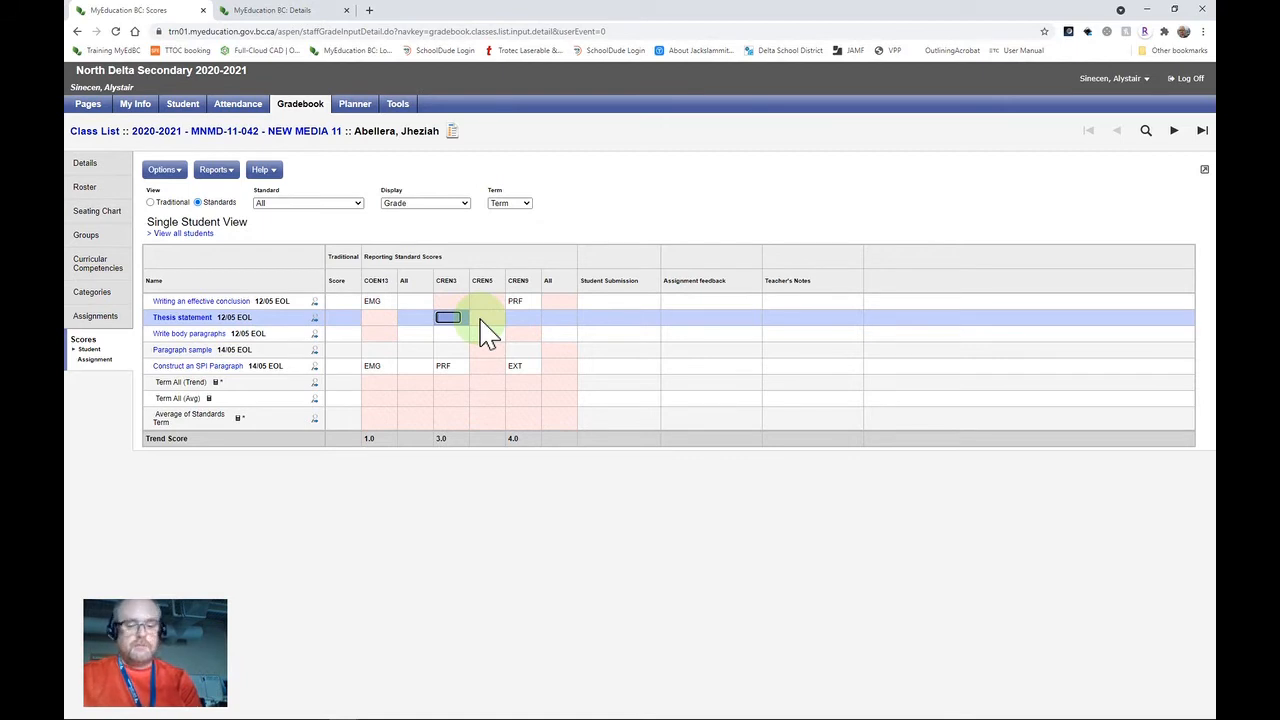
pyautogui.write('PRF')
pyautogui.press('Tab')
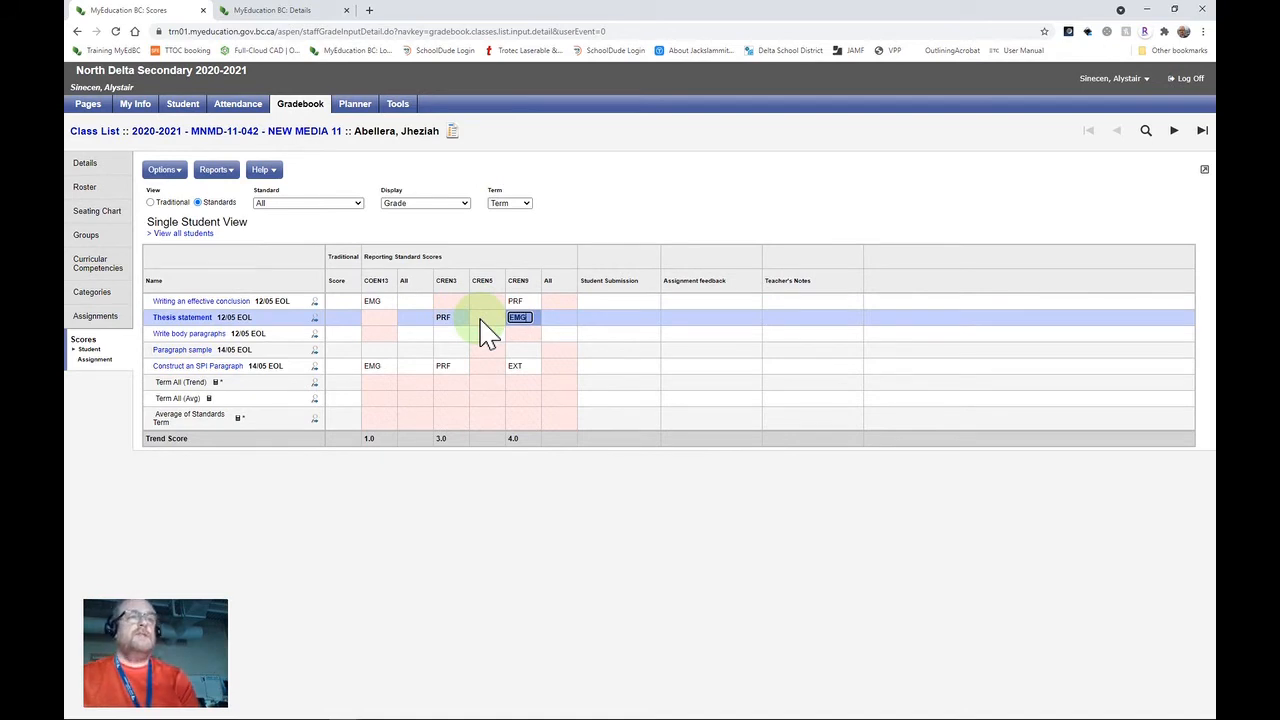
pyautogui.press('Tab')
# Step: For Write body paragraphs, enter PRF under CREN3
pyautogui.press('Tab')
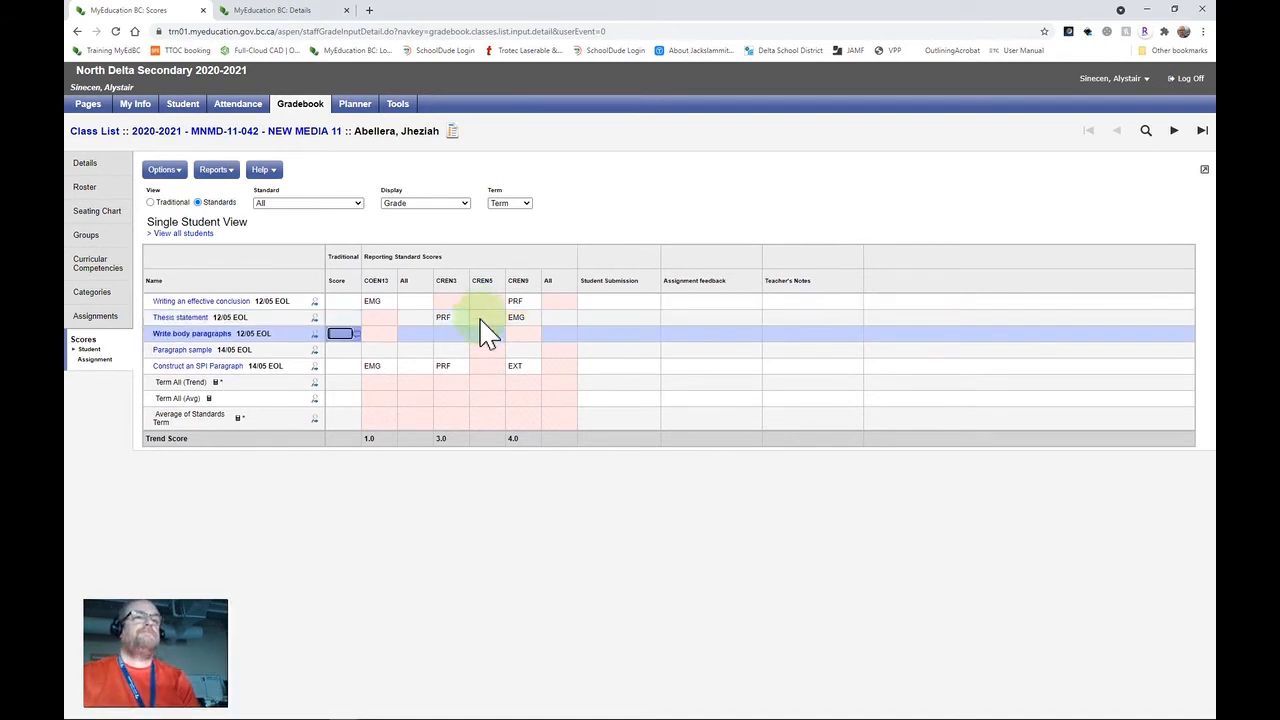
pyautogui.press('Tab')
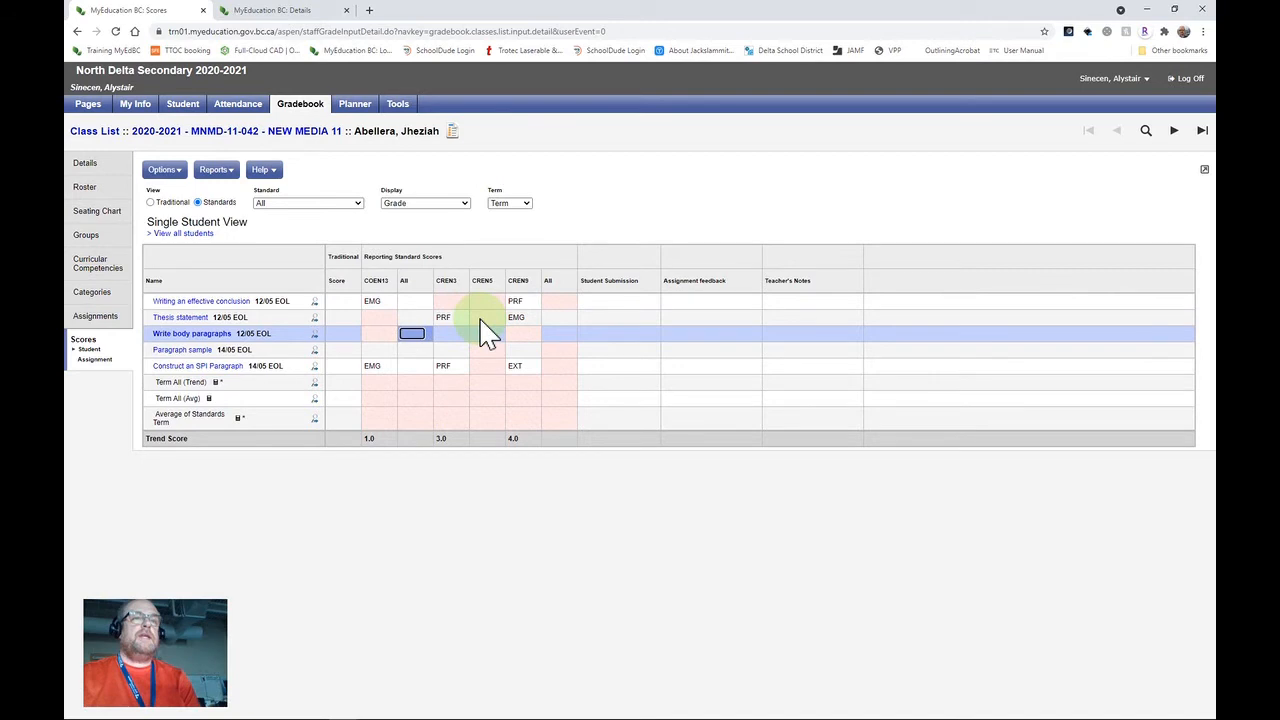
pyautogui.press('Tab')
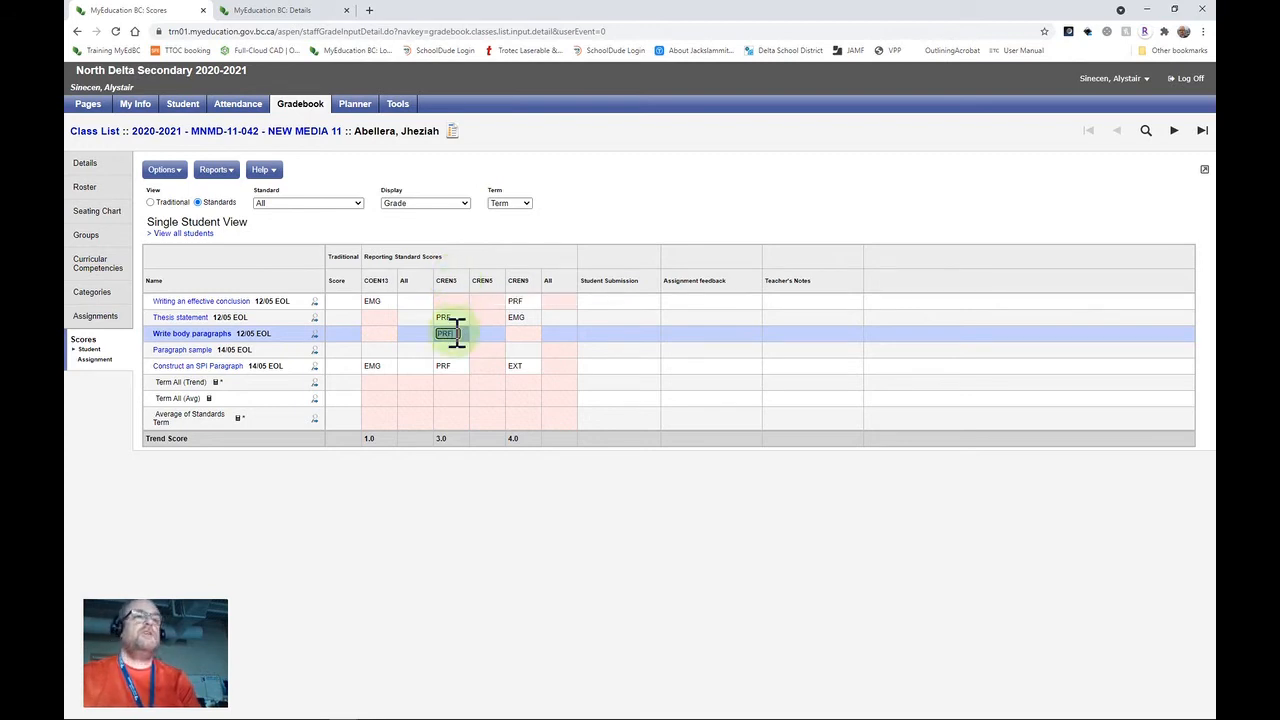
# Step: For Write body paragraphs, enter EXT under CREN5
pyautogui.press('Tab')
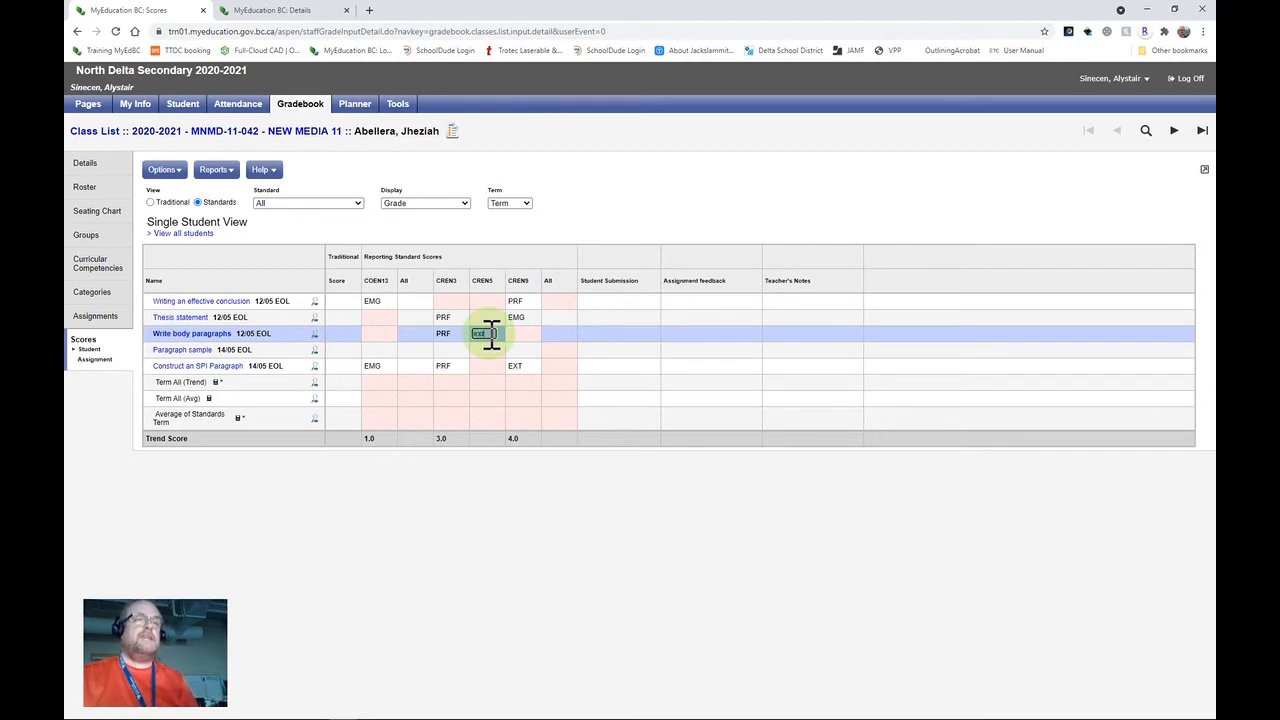
pyautogui.press('Tab')
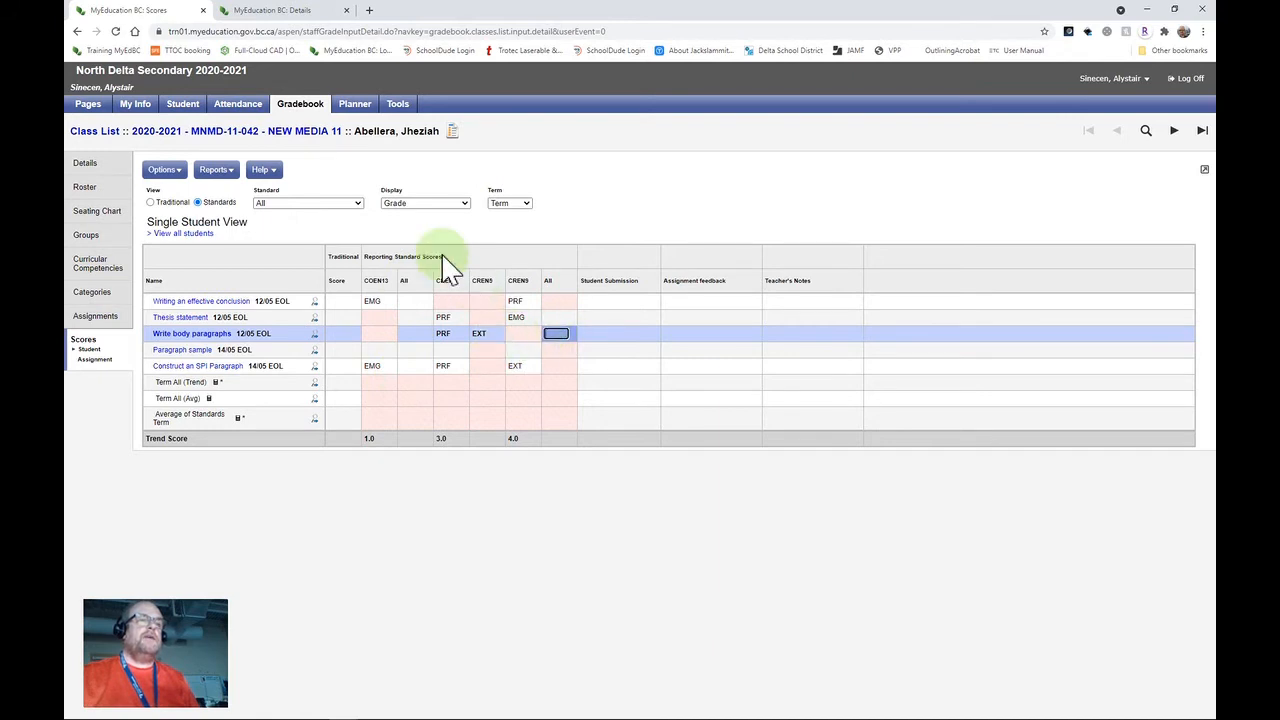
# Step: For Paragraph sample, enter EMG under COEN13, PRF under CREN3 and EXT under CREN9
pyautogui.click(378, 351)
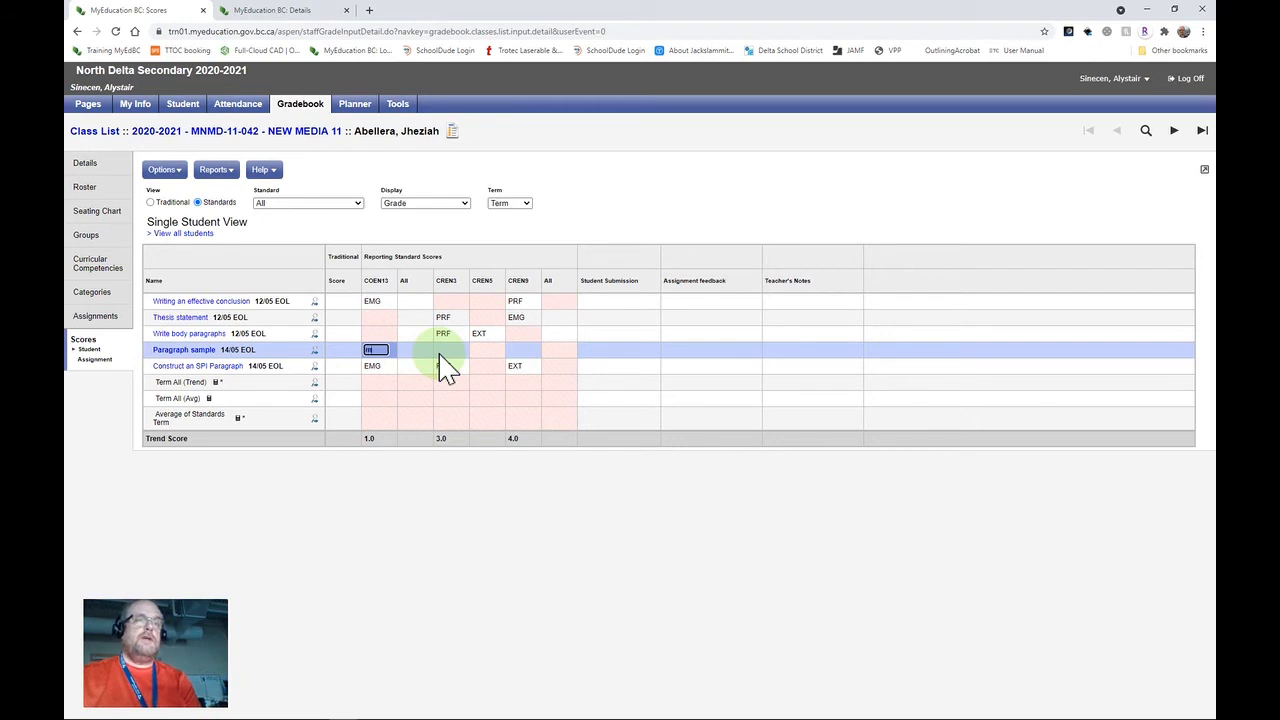
pyautogui.click(440, 352)
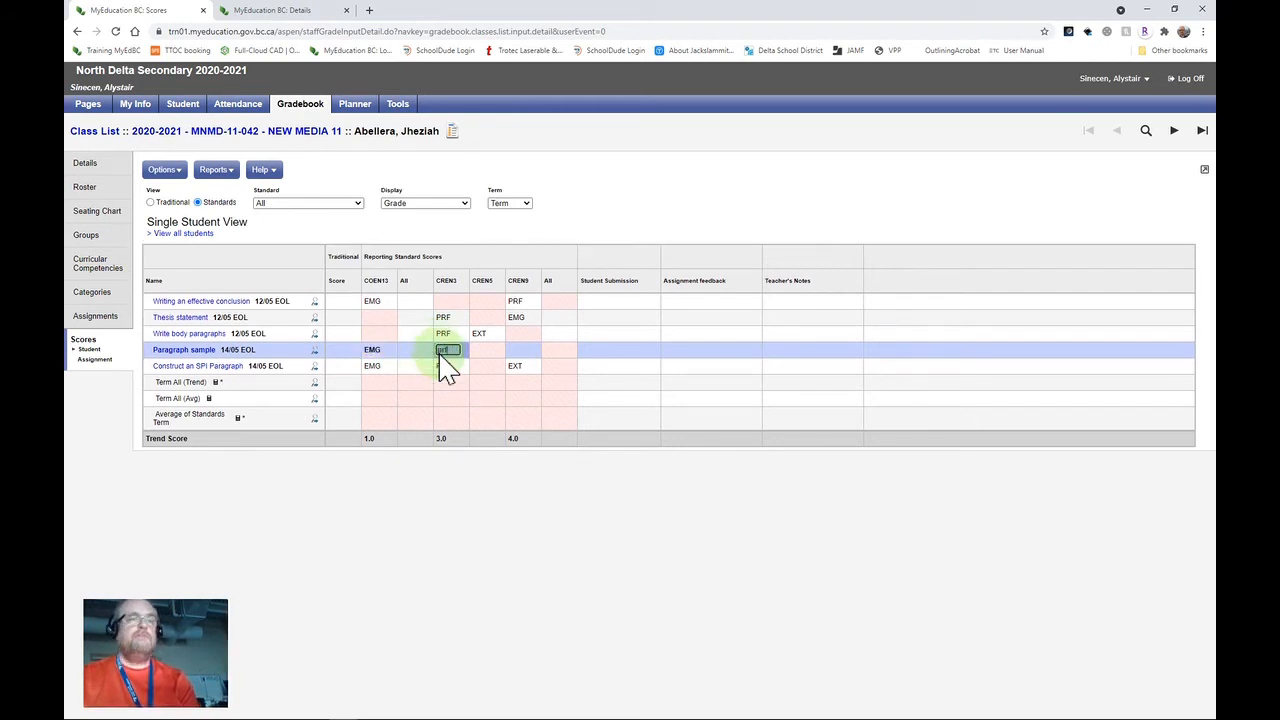
pyautogui.write('prf')
pyautogui.press('Tab')
pyautogui.press('Tab')
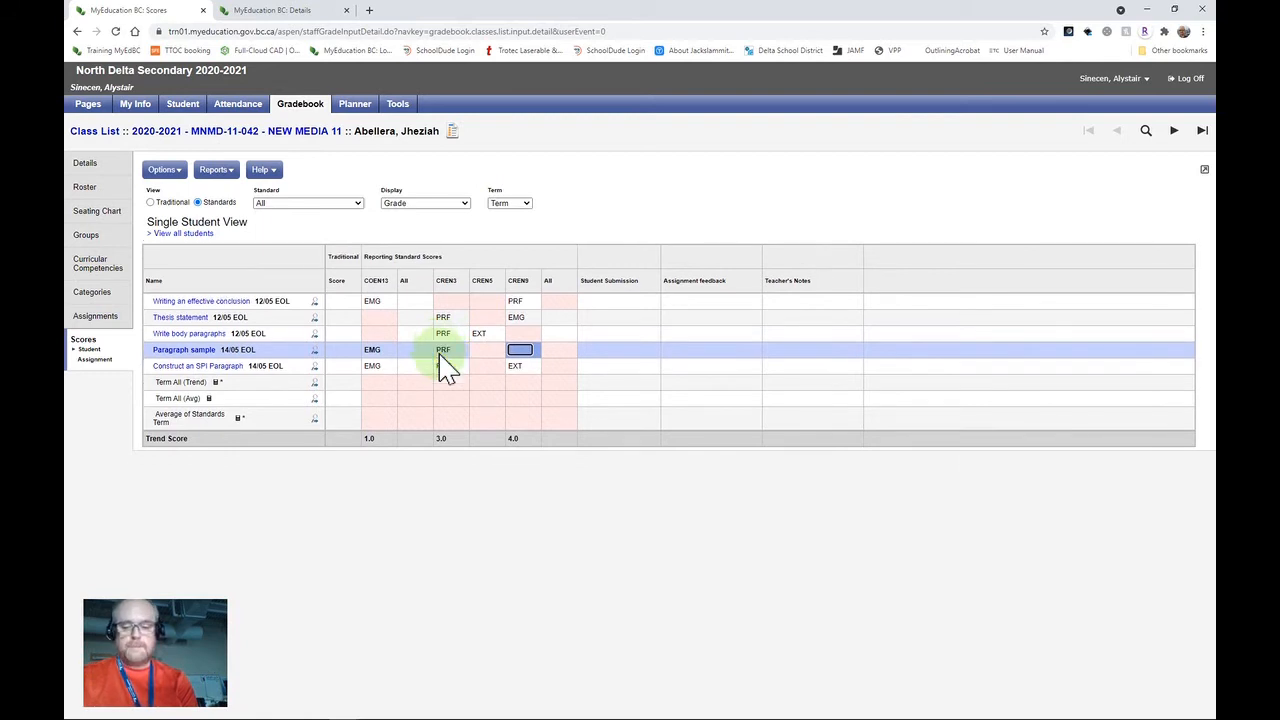
pyautogui.write('ext')
pyautogui.press('Tab')
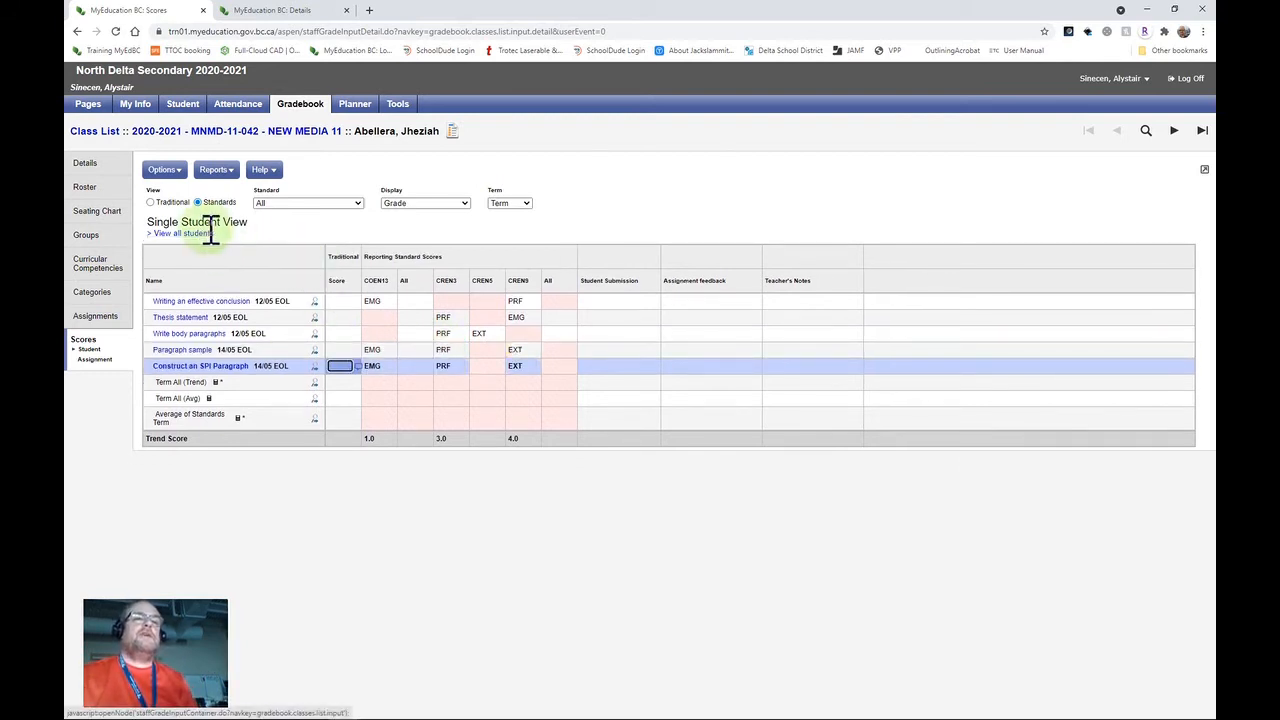
# Step: Return to the all-students score grid and compare its Traditional view with its Standards view
pyautogui.click(207, 236)
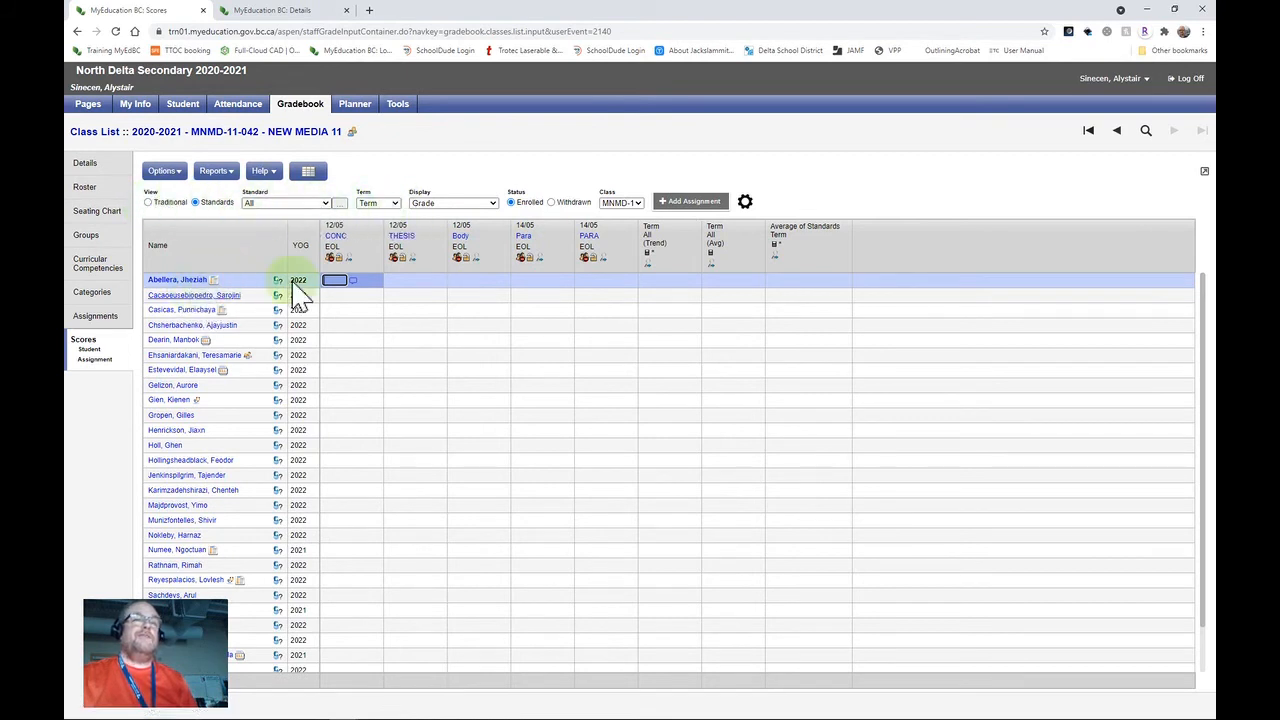
pyautogui.click(150, 202)
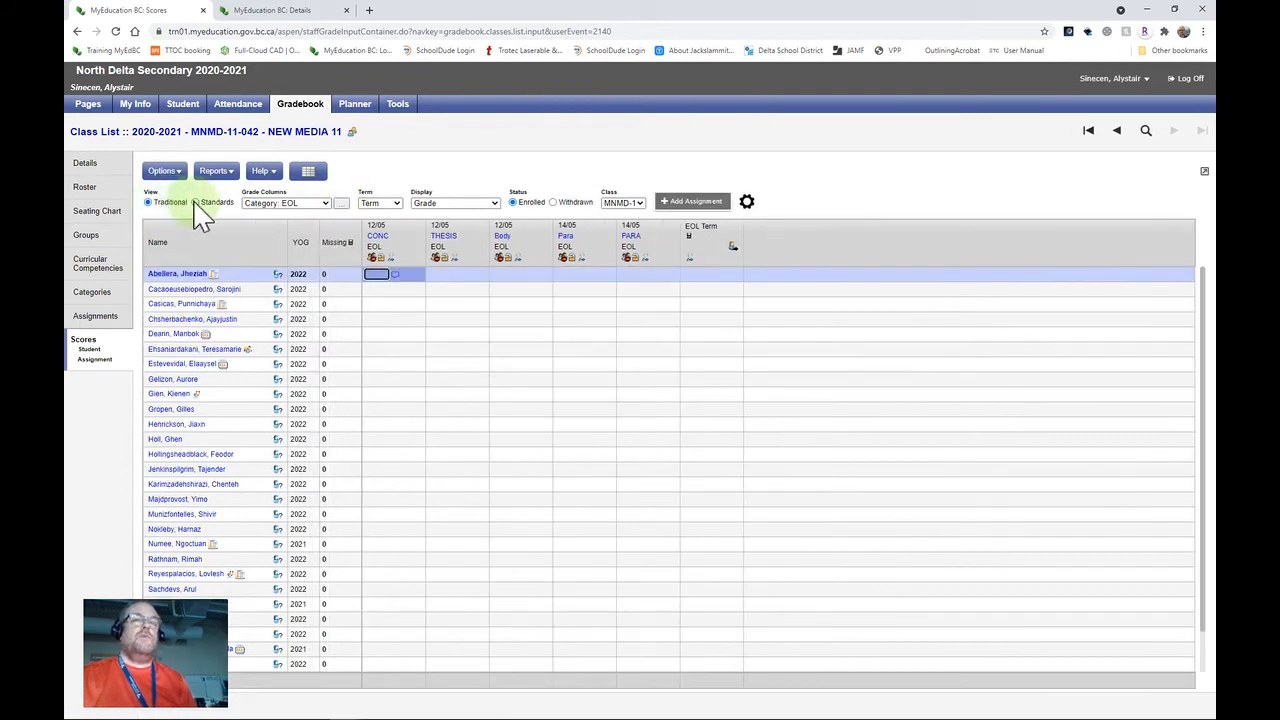
pyautogui.click(196, 203)
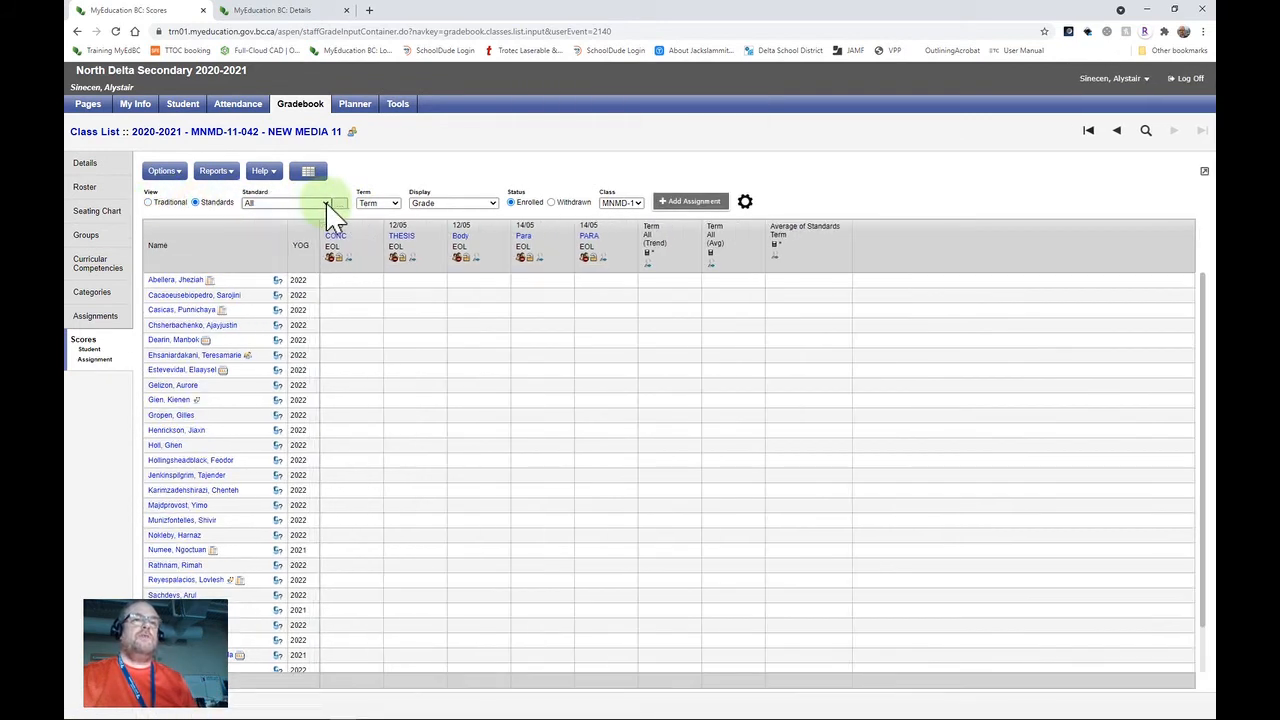
# Step: Filter the class score grid by the first All entry among the standards, and look through the list of standards again
pyautogui.click(326, 205)
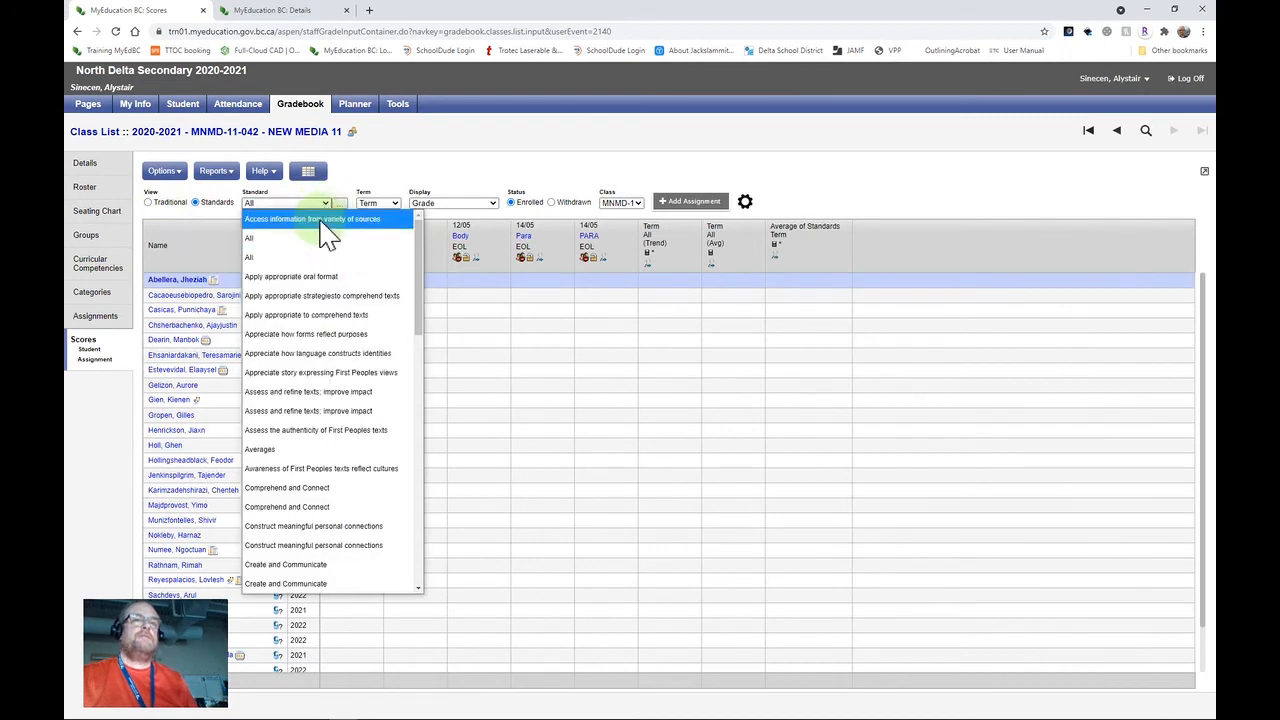
pyautogui.click(330, 240)
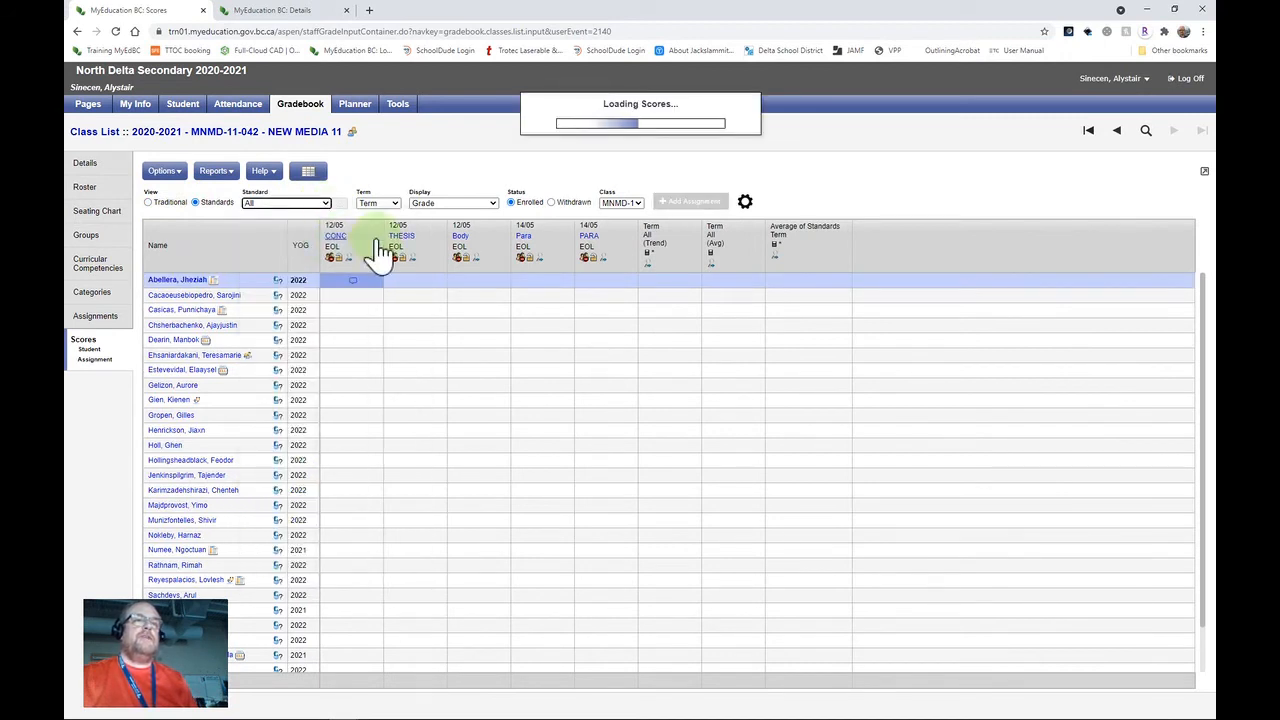
pyautogui.click(335, 282)
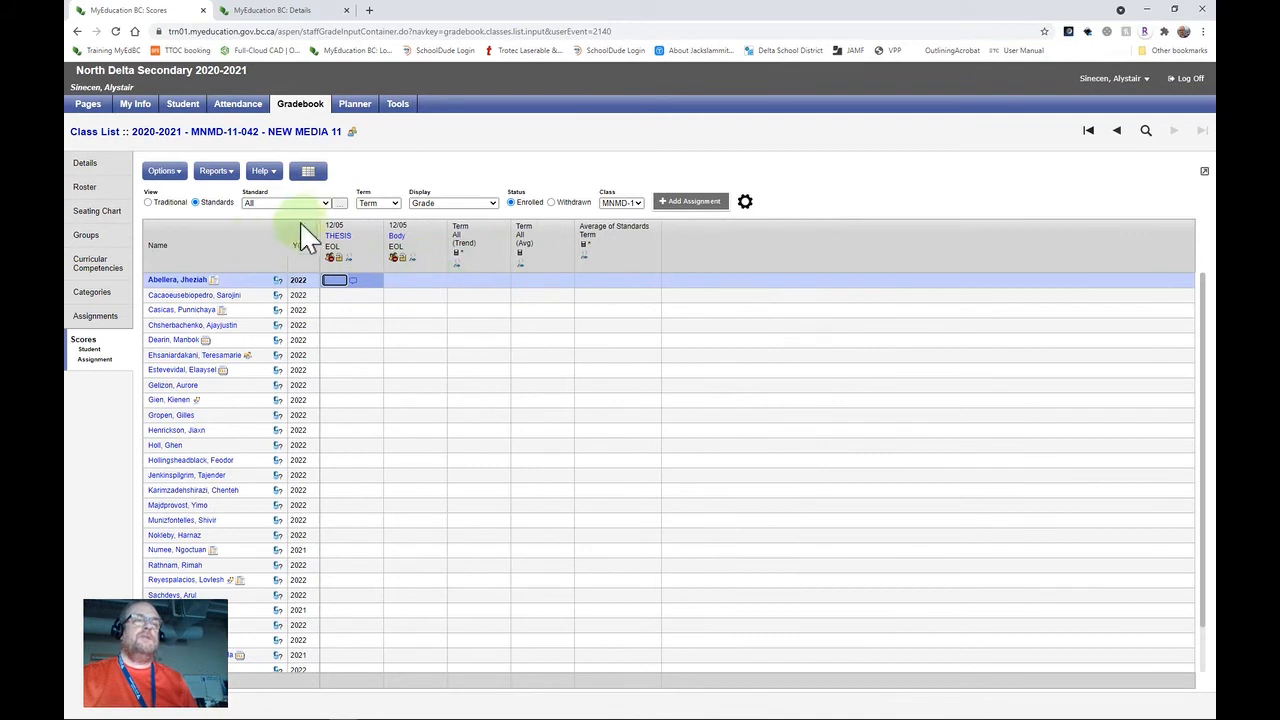
pyautogui.click(325, 204)
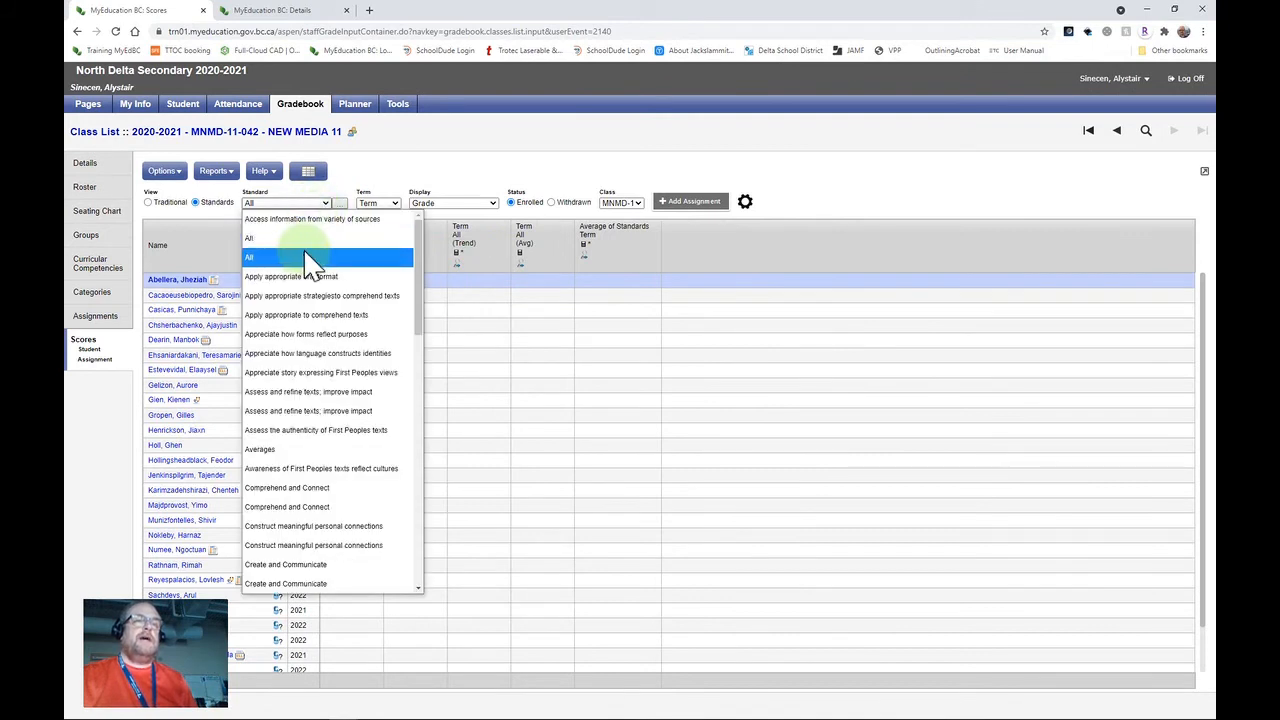
pyautogui.click(182, 230)
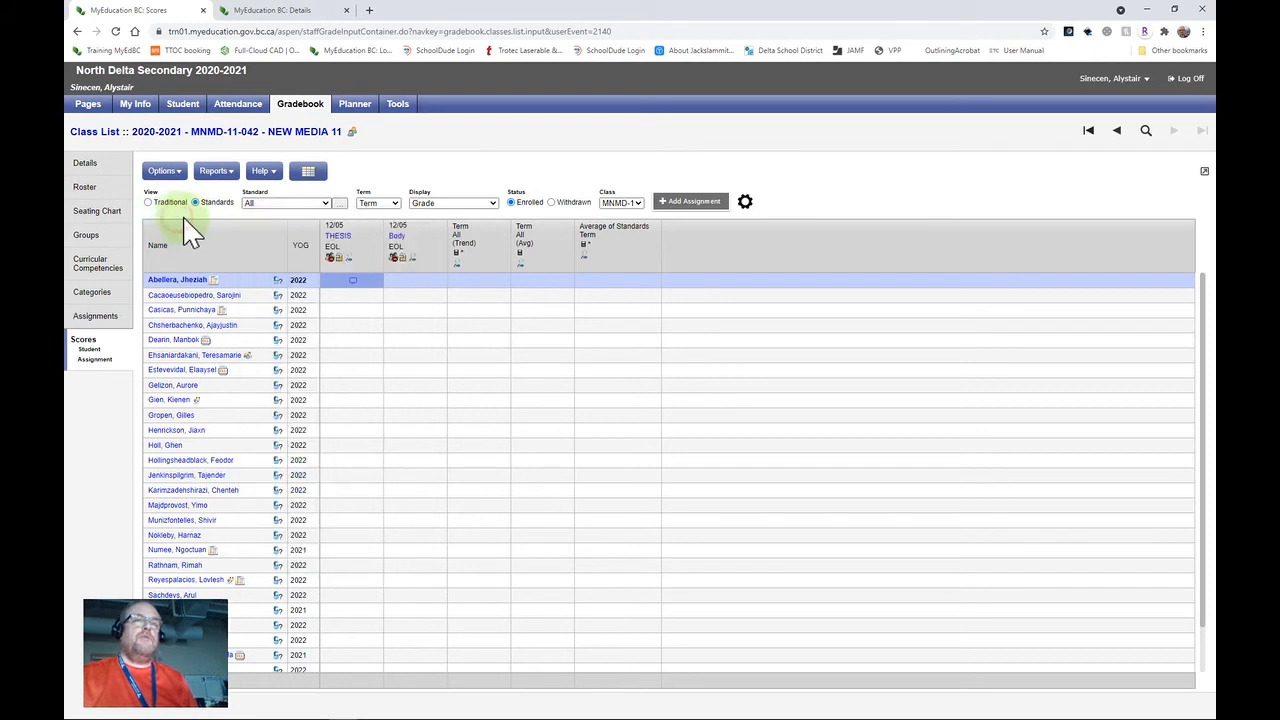
# Step: Open the first student's scores and set the standard filter to the second All entry
pyautogui.click(194, 282)
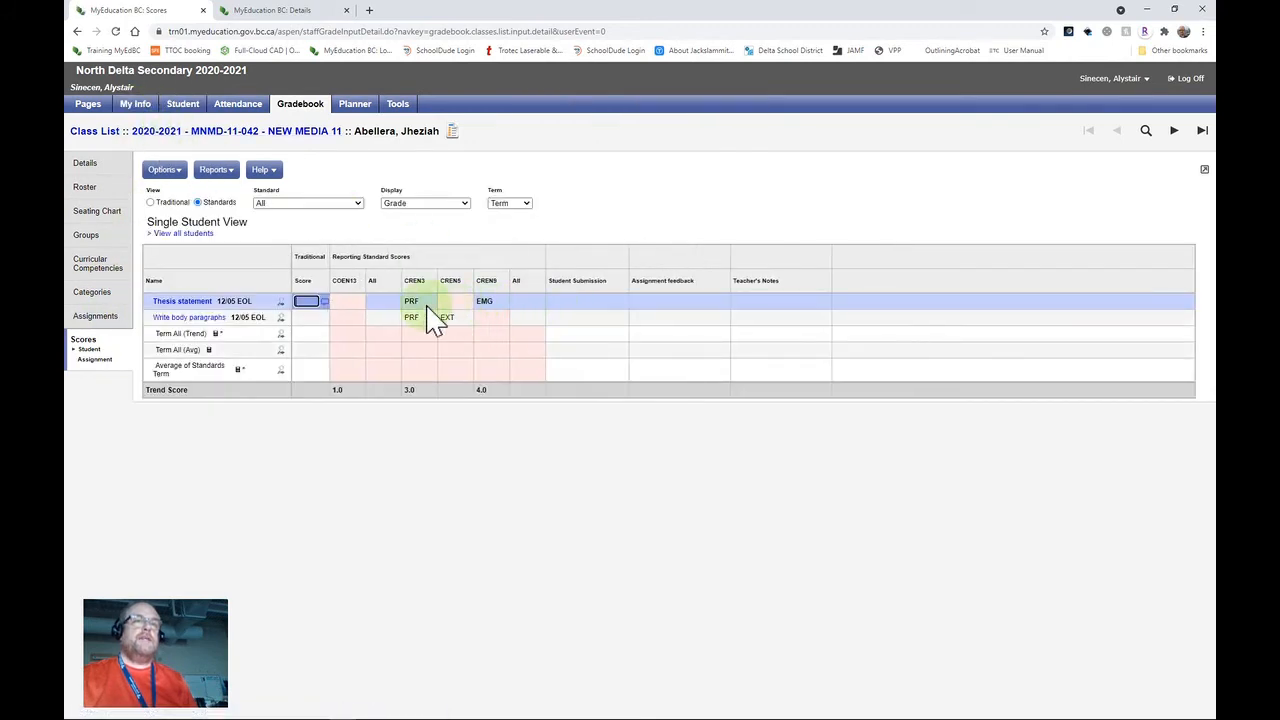
pyautogui.click(301, 205)
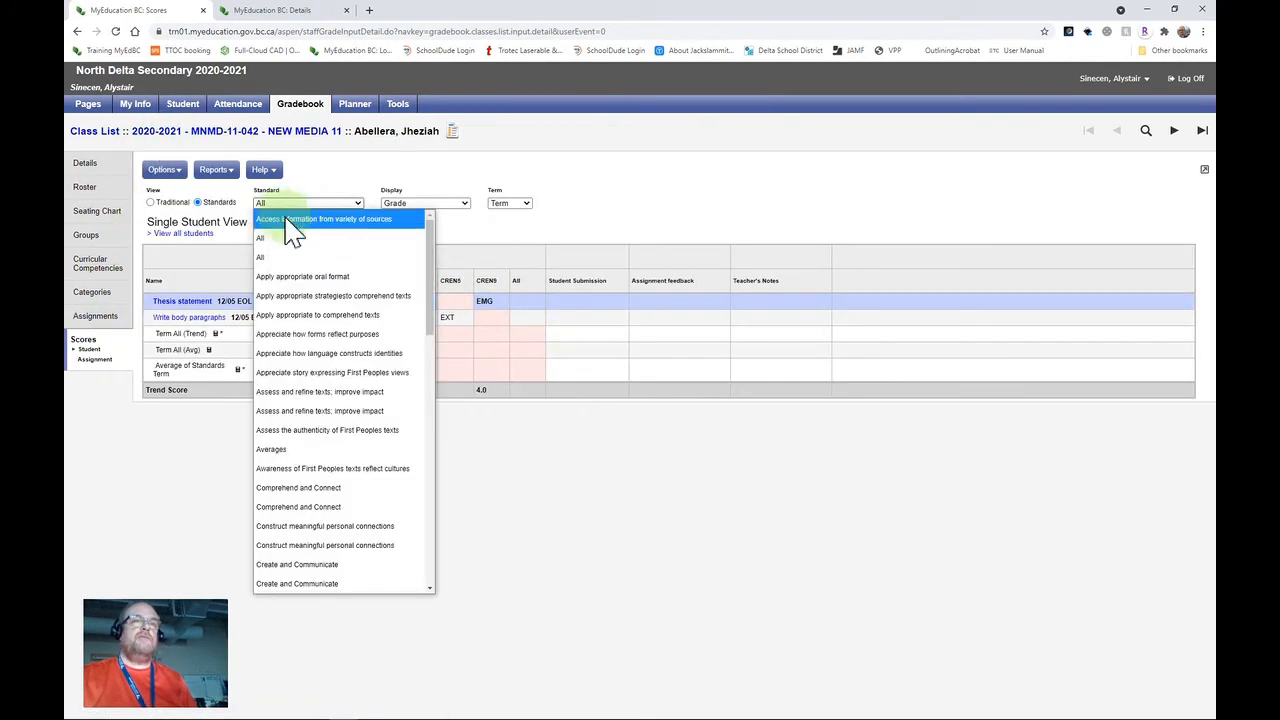
pyautogui.click(288, 256)
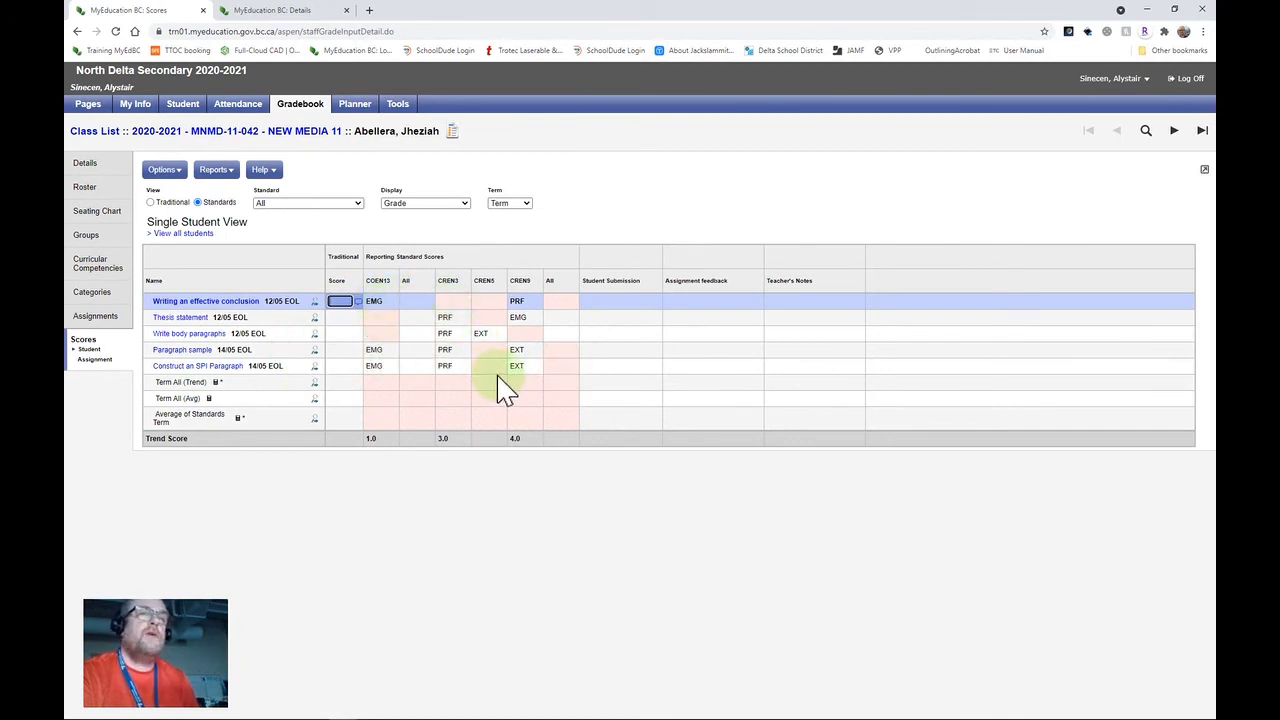
# Step: Look at the display options in the single-assignment view of Writing an effective conclusion, and return to all assignments
pyautogui.click(96, 360)
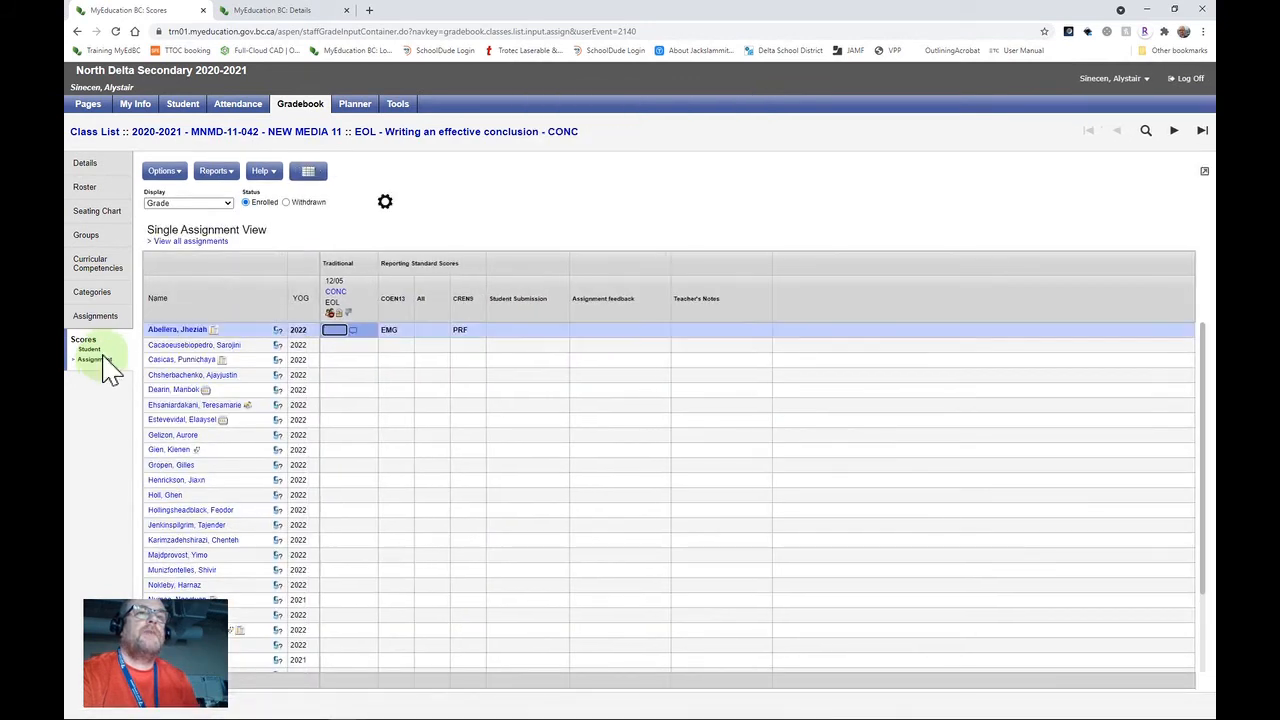
pyautogui.click(227, 205)
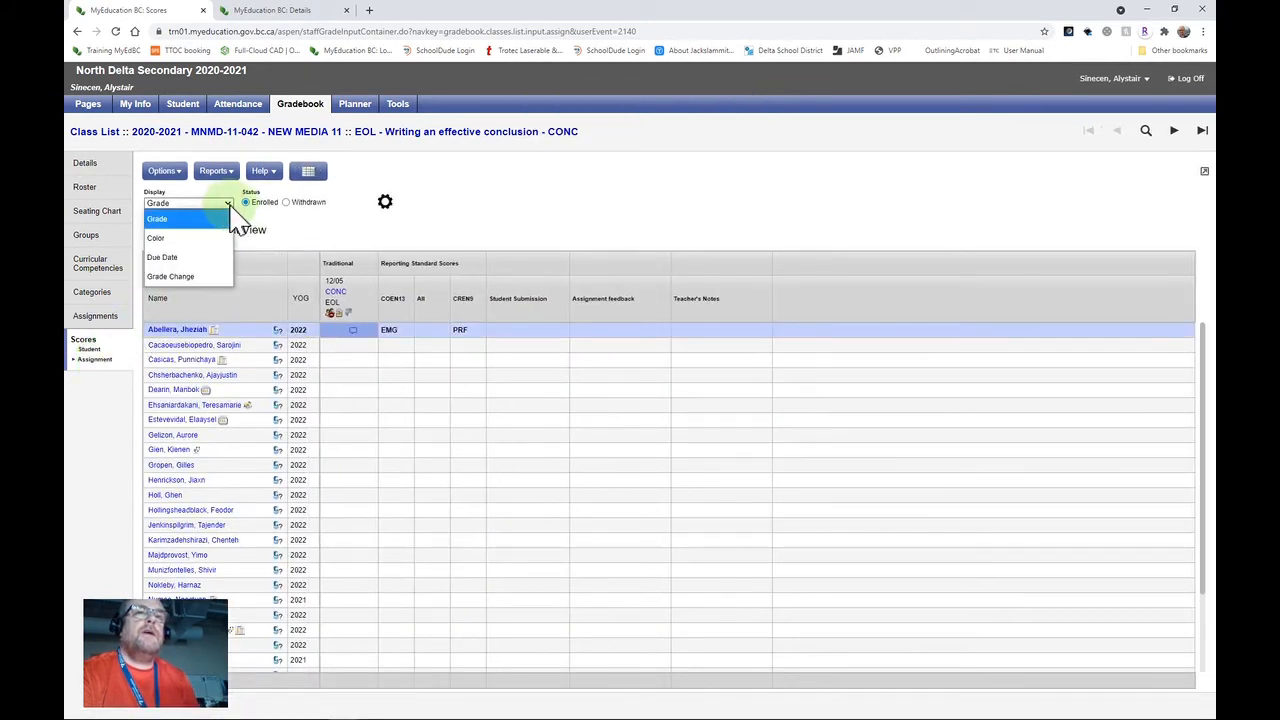
pyautogui.click(228, 208)
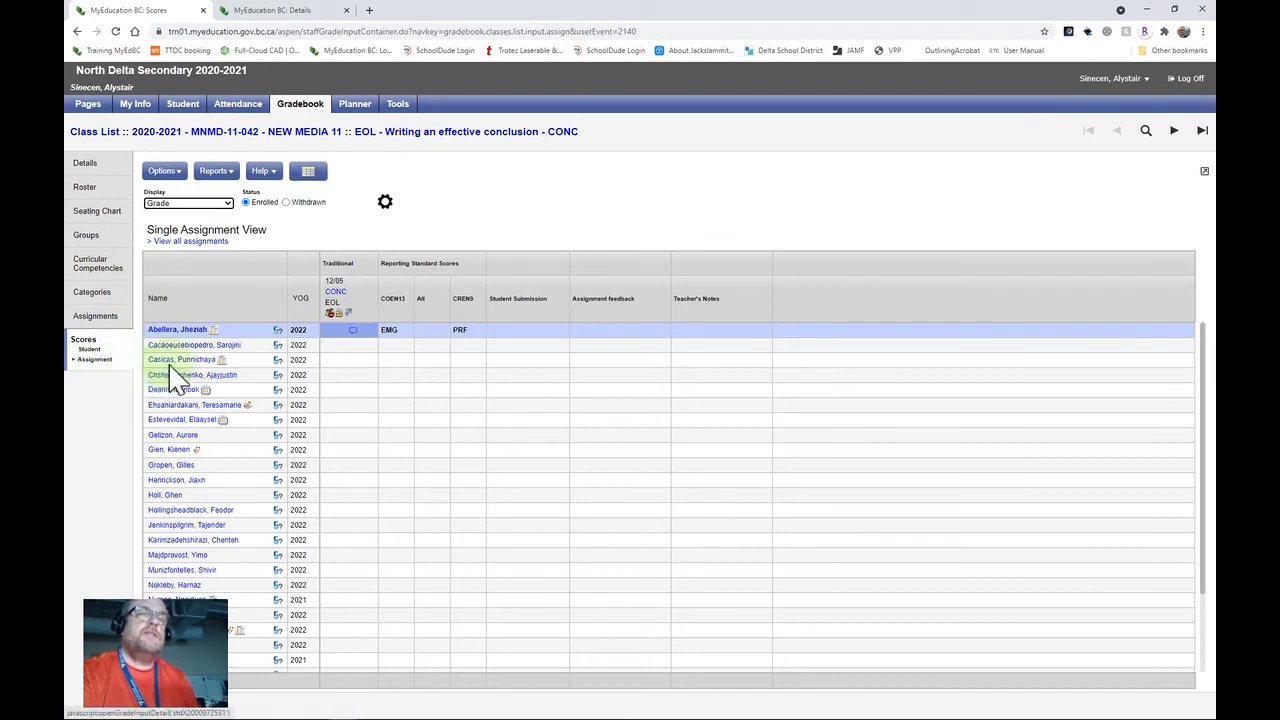
pyautogui.click(193, 242)
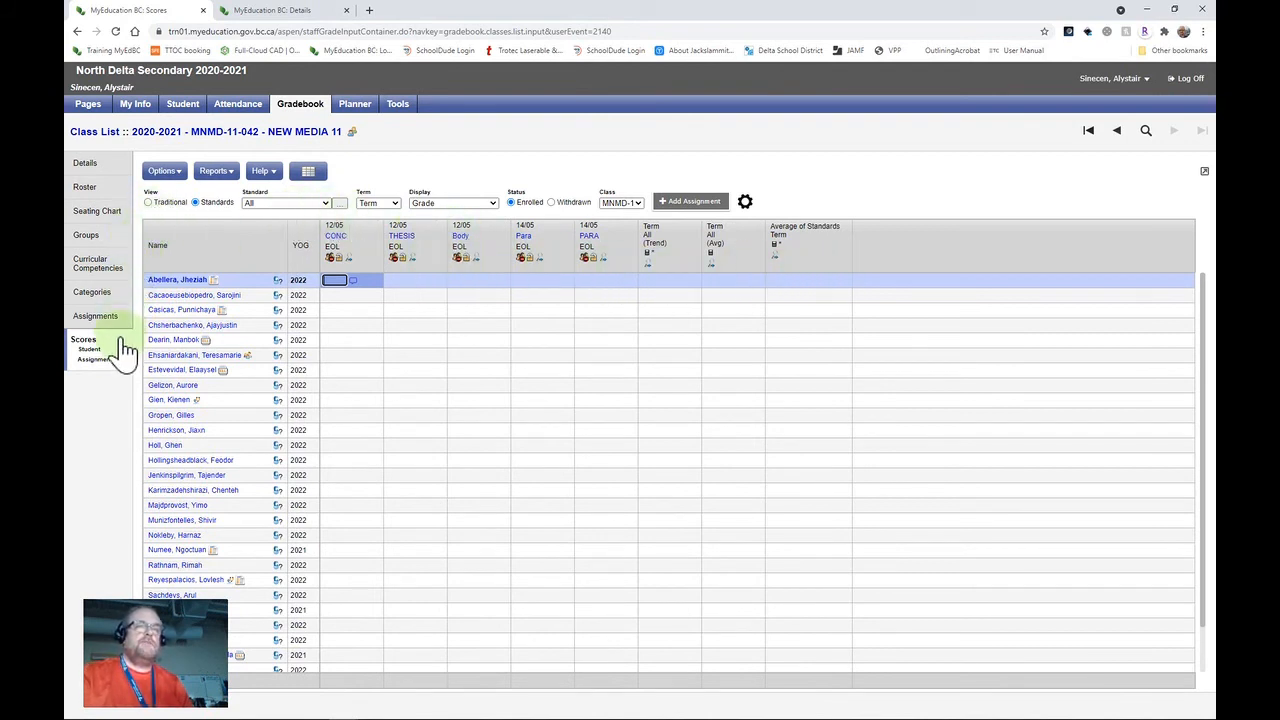
# Step: In the single-assignment view of Writing an effective conclusion, save assignment feedback and the teacher's note "Student struggles with para form." for the first student
pyautogui.click(95, 359)
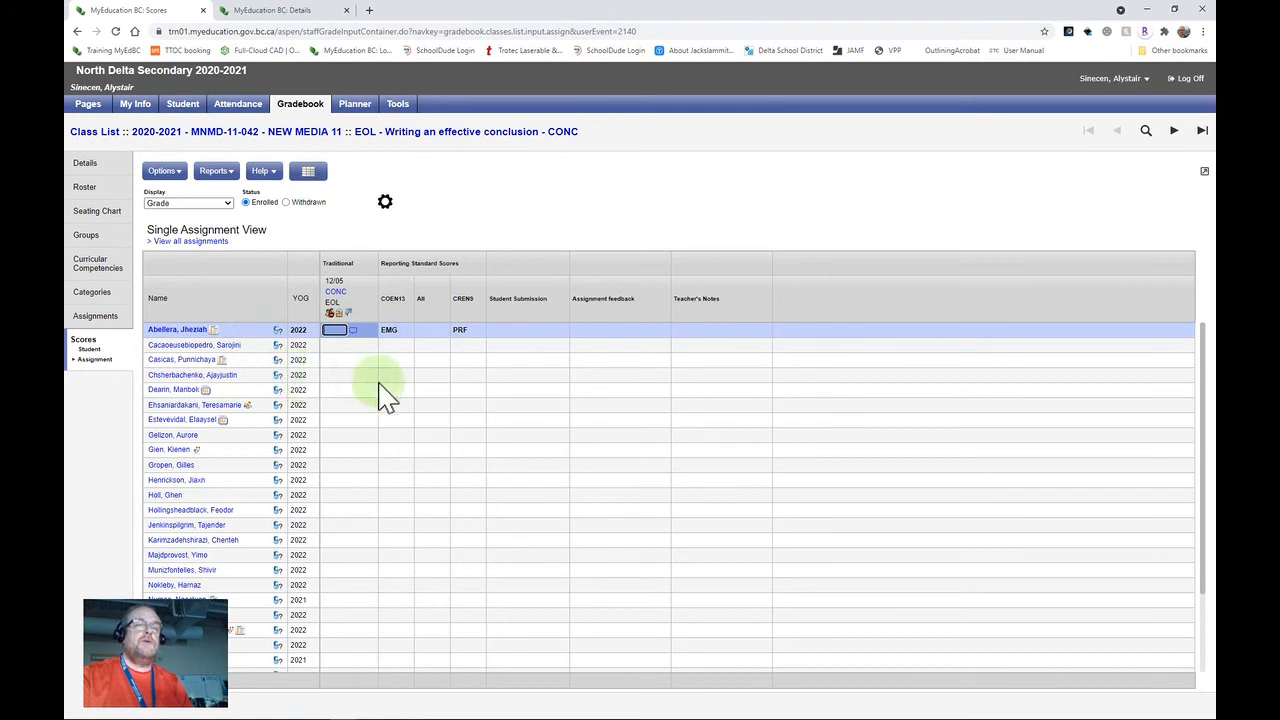
pyautogui.scroll(-2, 457, 408)
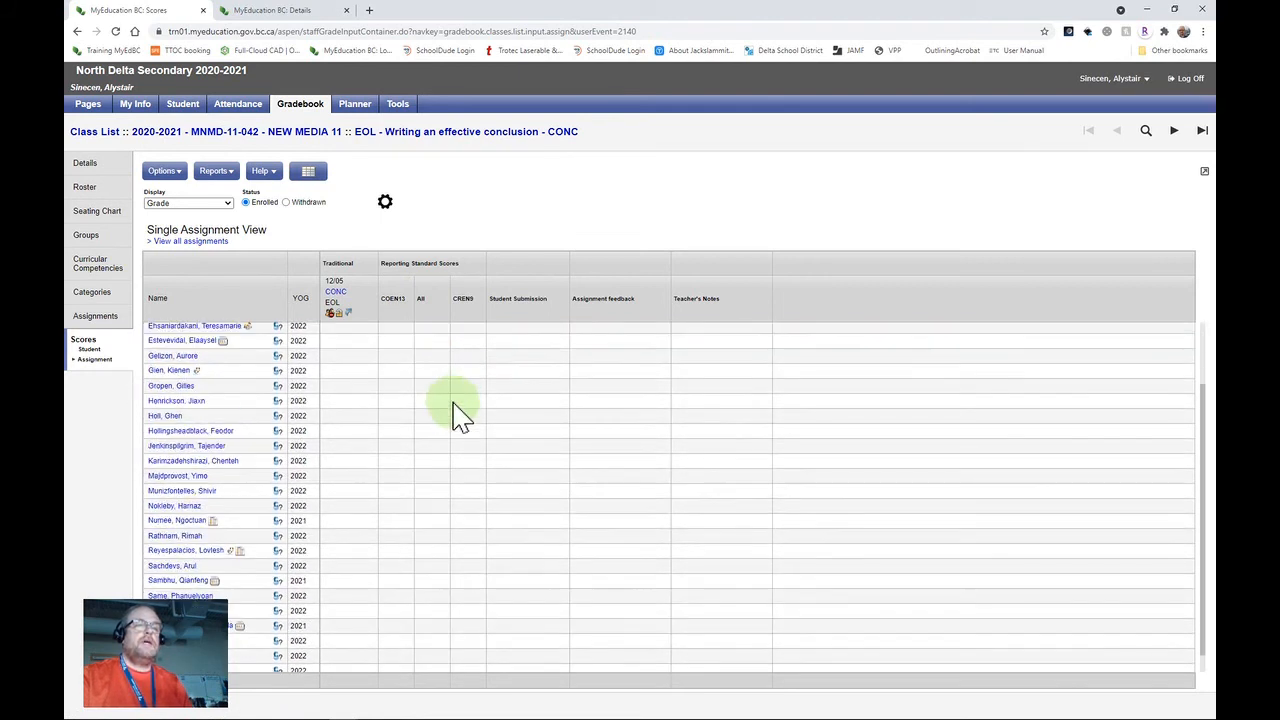
pyautogui.scroll(2, 457, 408)
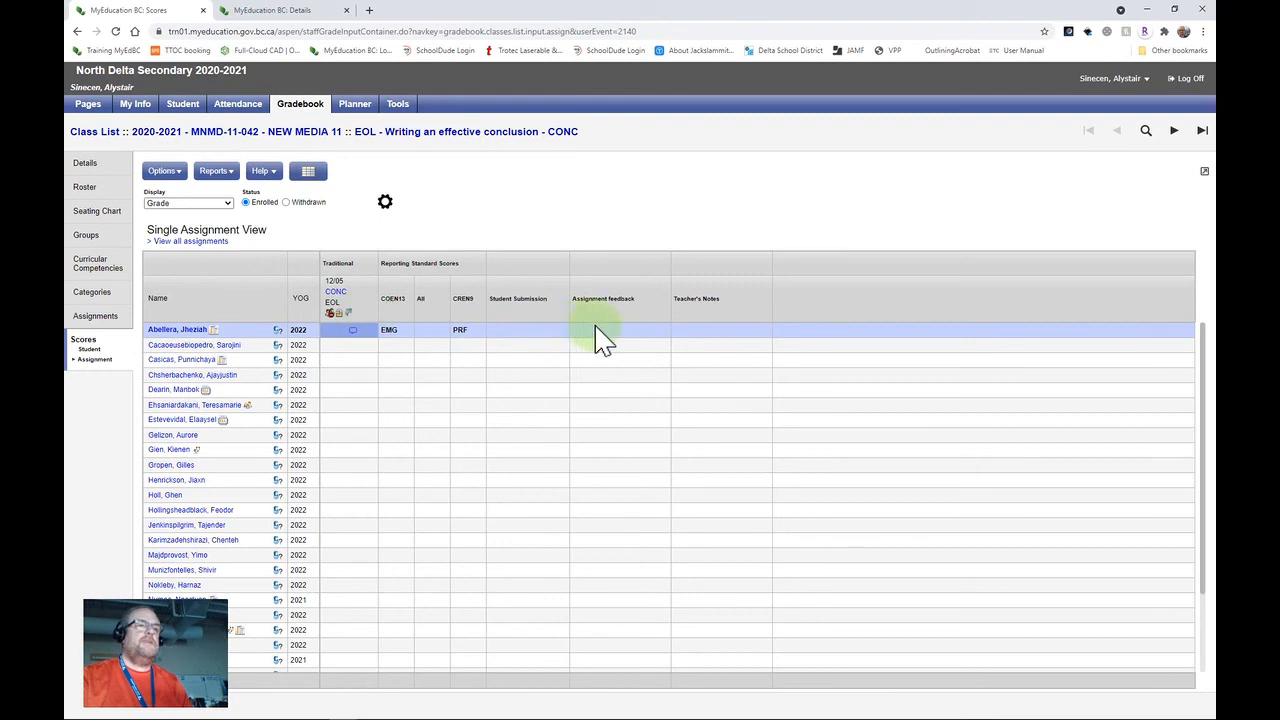
pyautogui.click(354, 329)
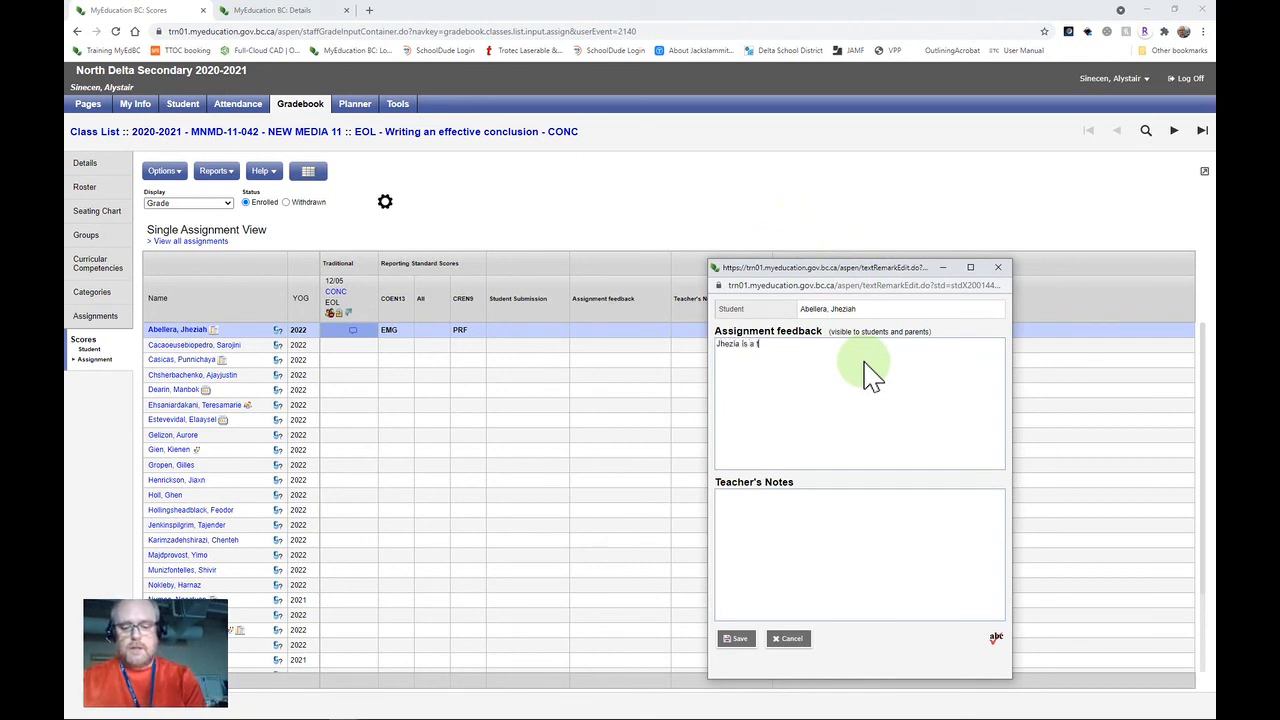
pyautogui.click(767, 507)
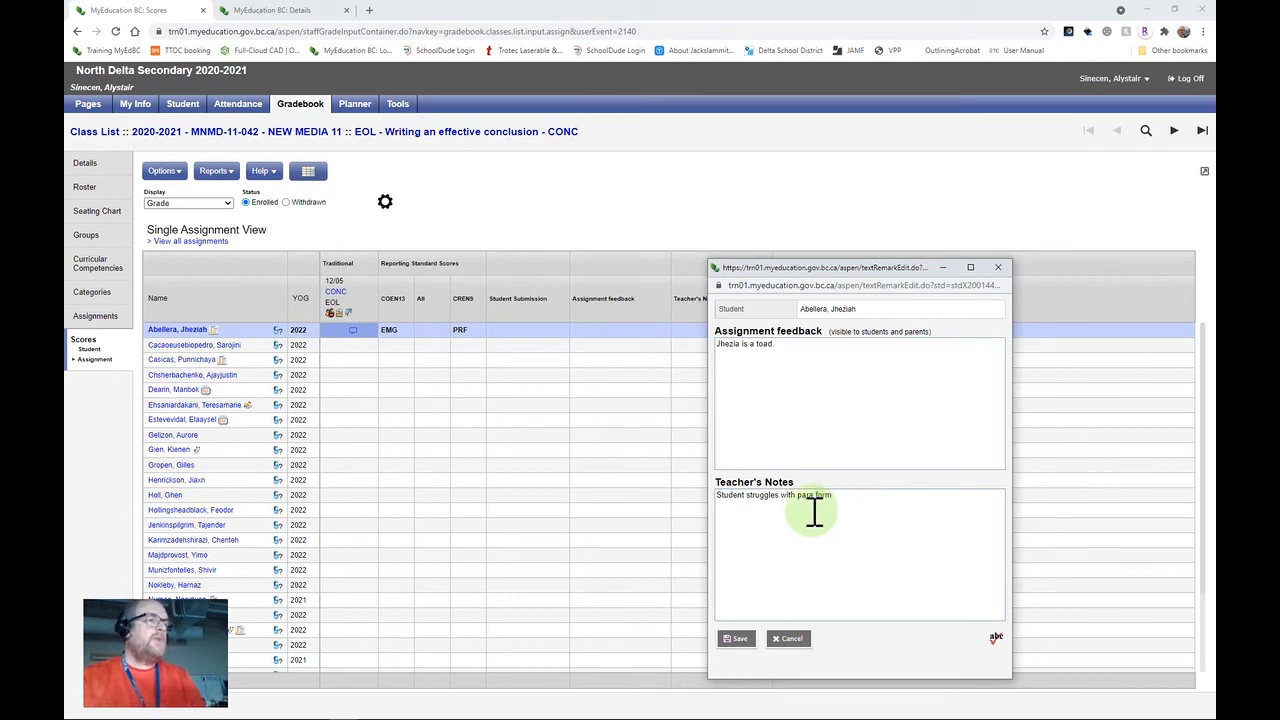
pyautogui.click(737, 638)
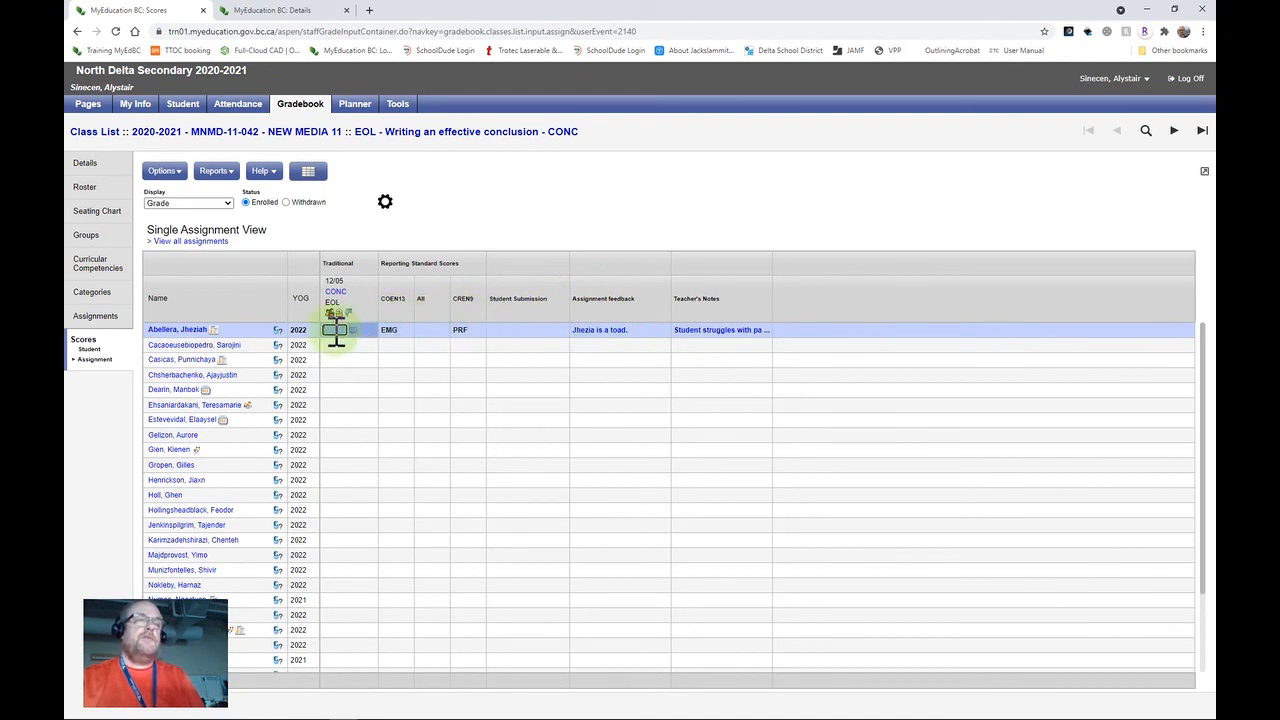
# Step: Set the first student's traditional score for Writing an effective conclusion to EXT
pyautogui.moveTo(355, 333)
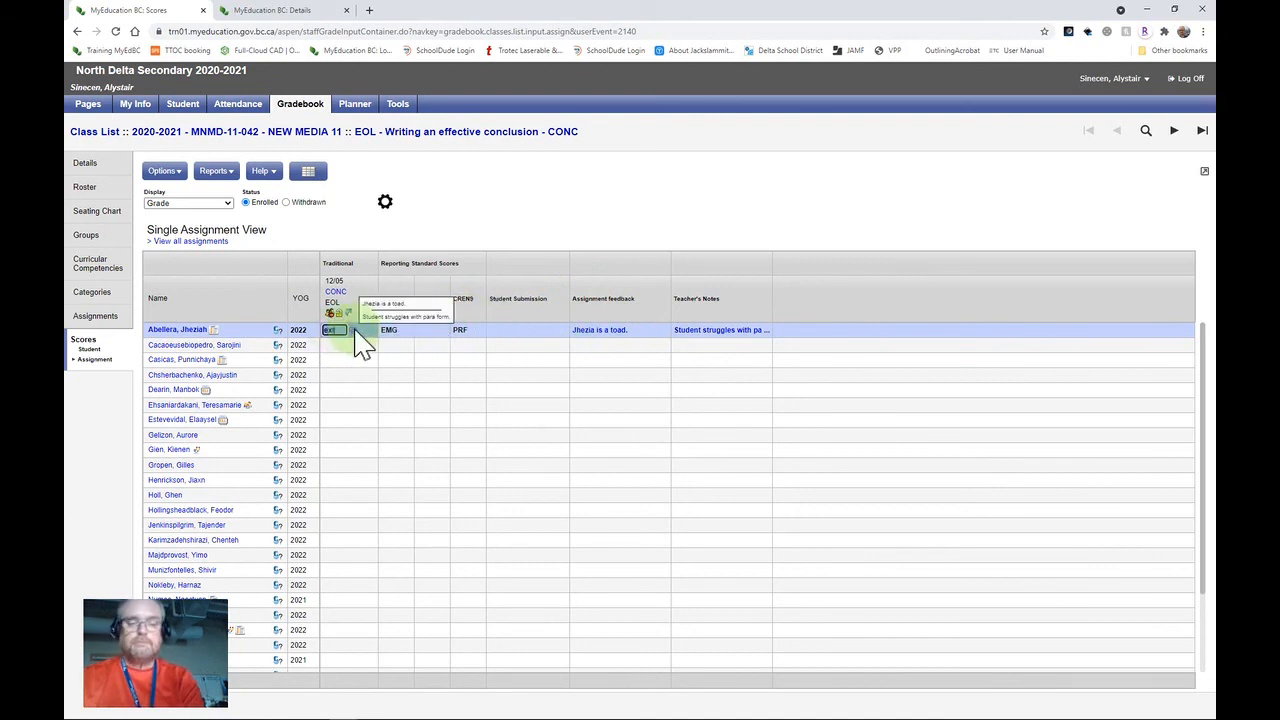
pyautogui.click(354, 343)
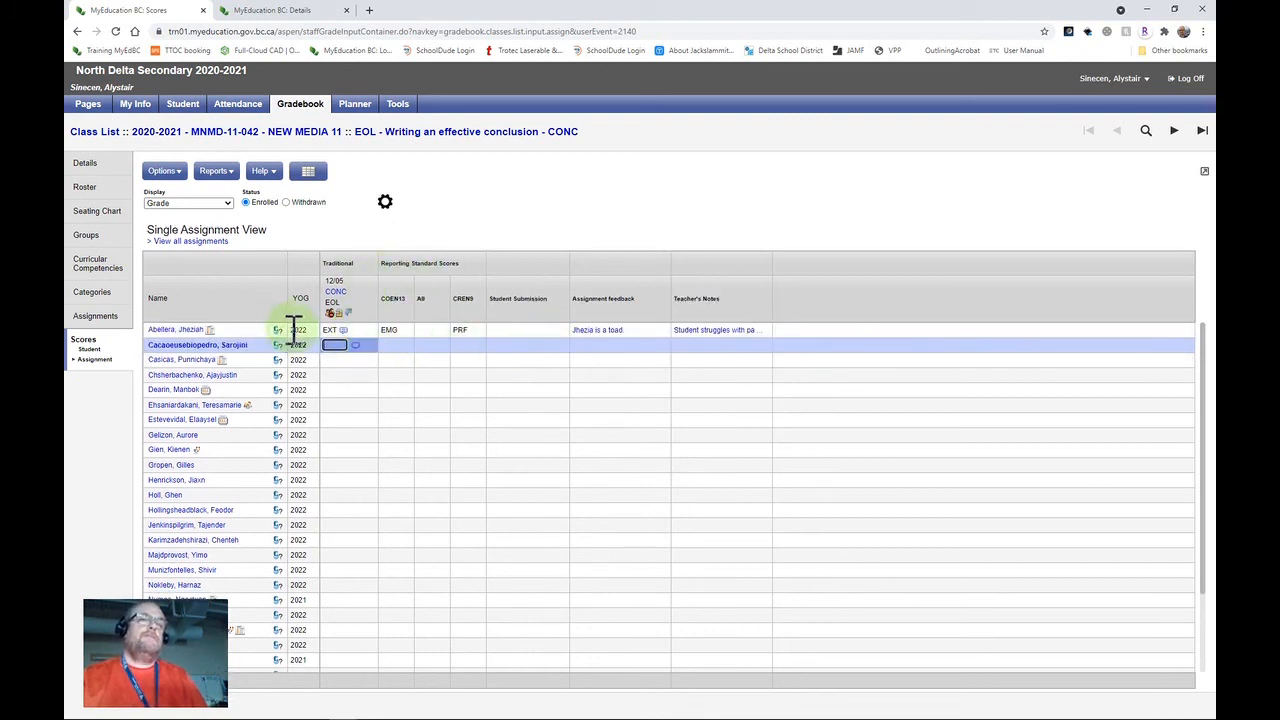
# Step: Switch to the single-student view and page forward through the following students' score sheets
pyautogui.click(92, 349)
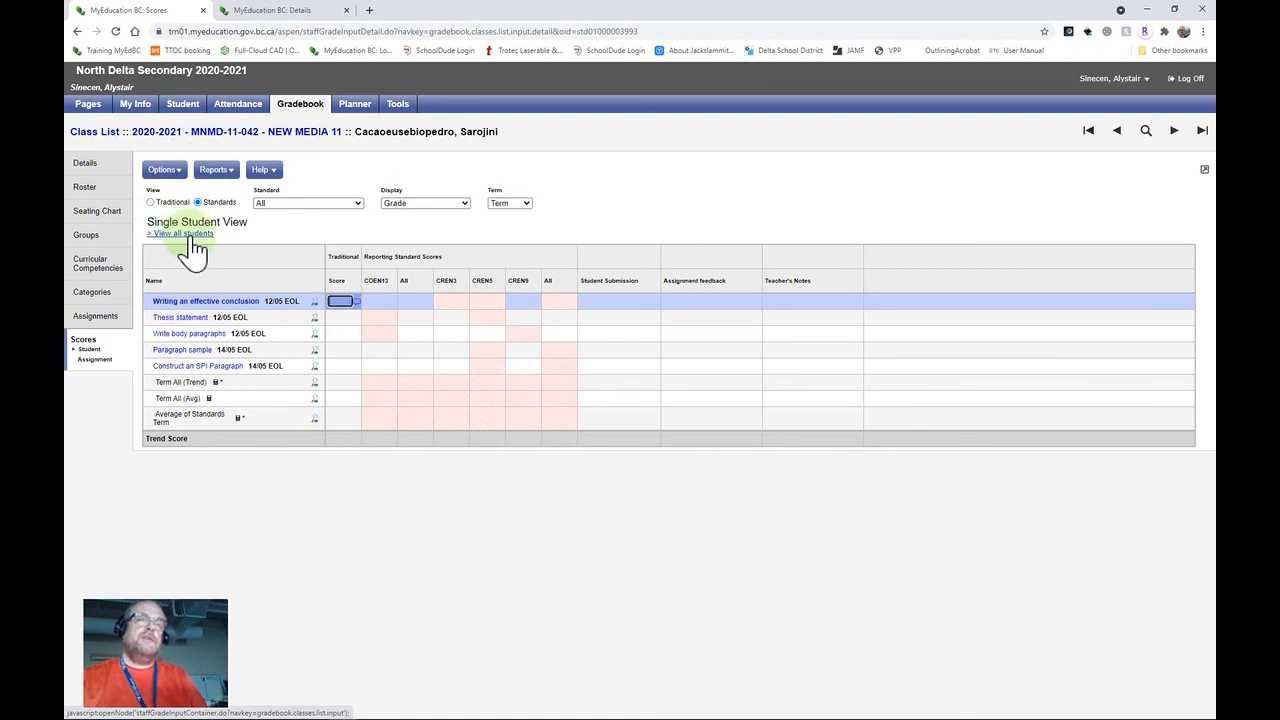
pyautogui.click(1176, 132)
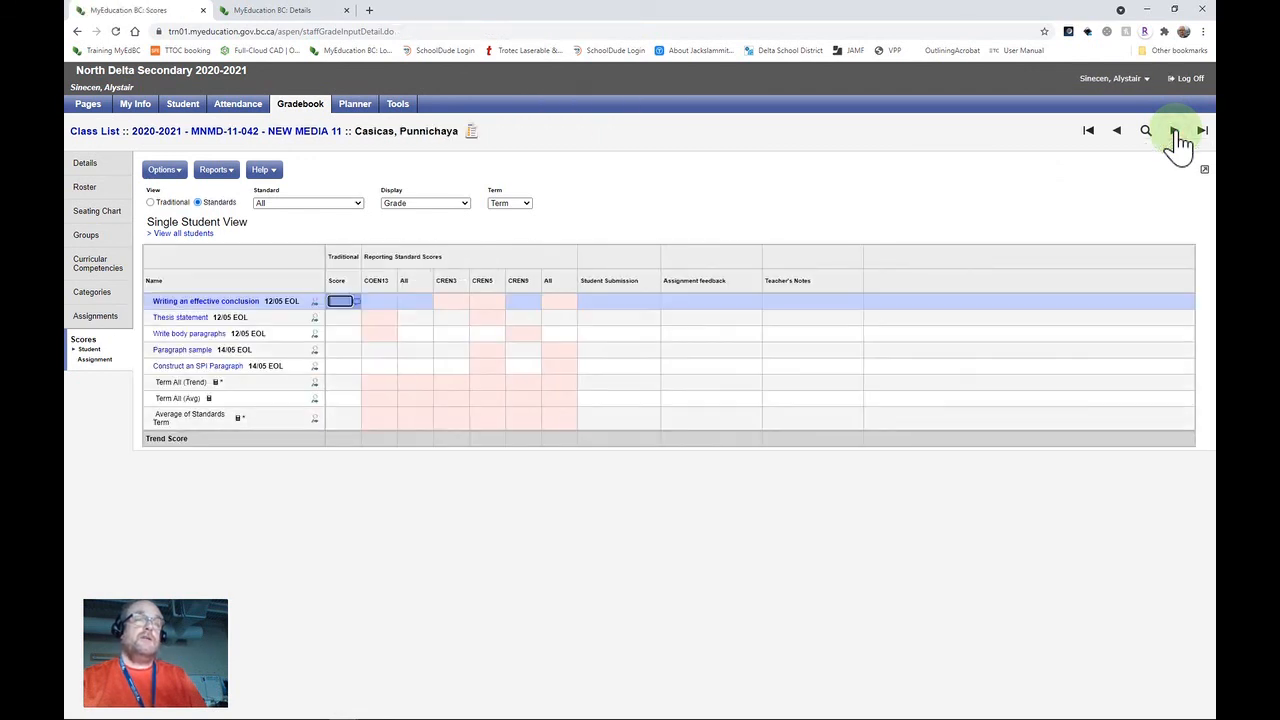
pyautogui.click(1176, 132)
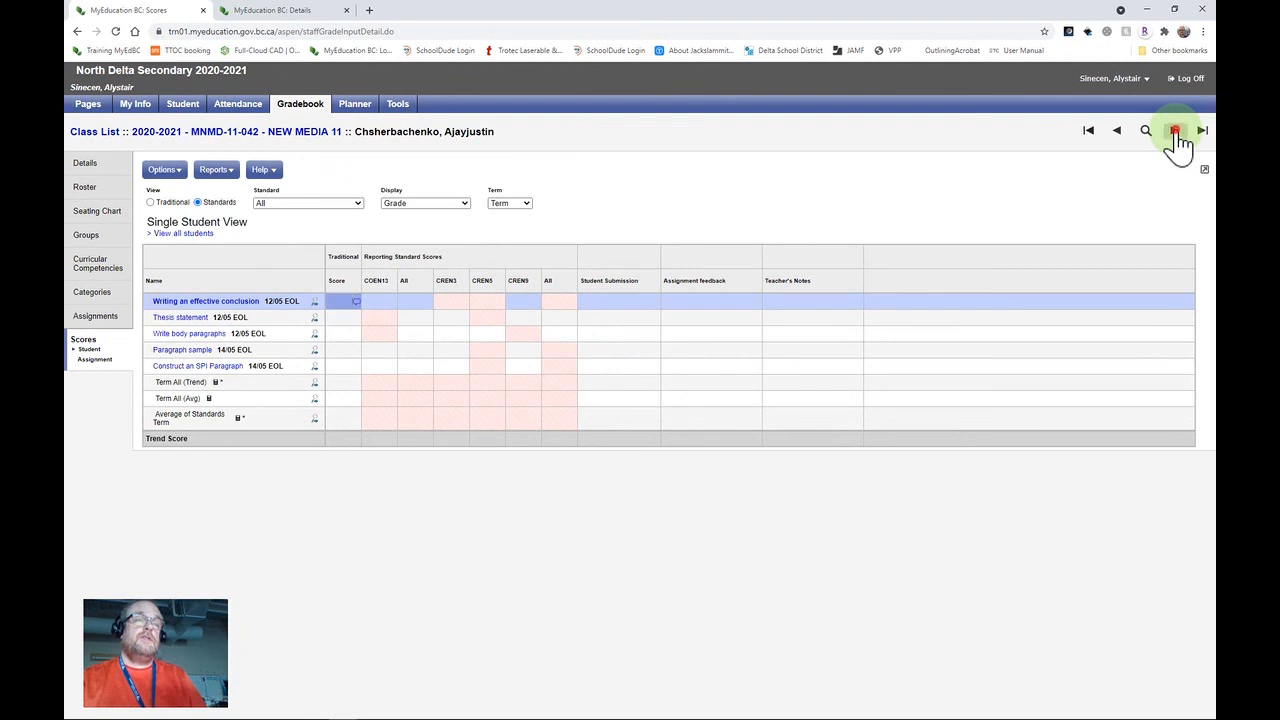
pyautogui.click(1176, 132)
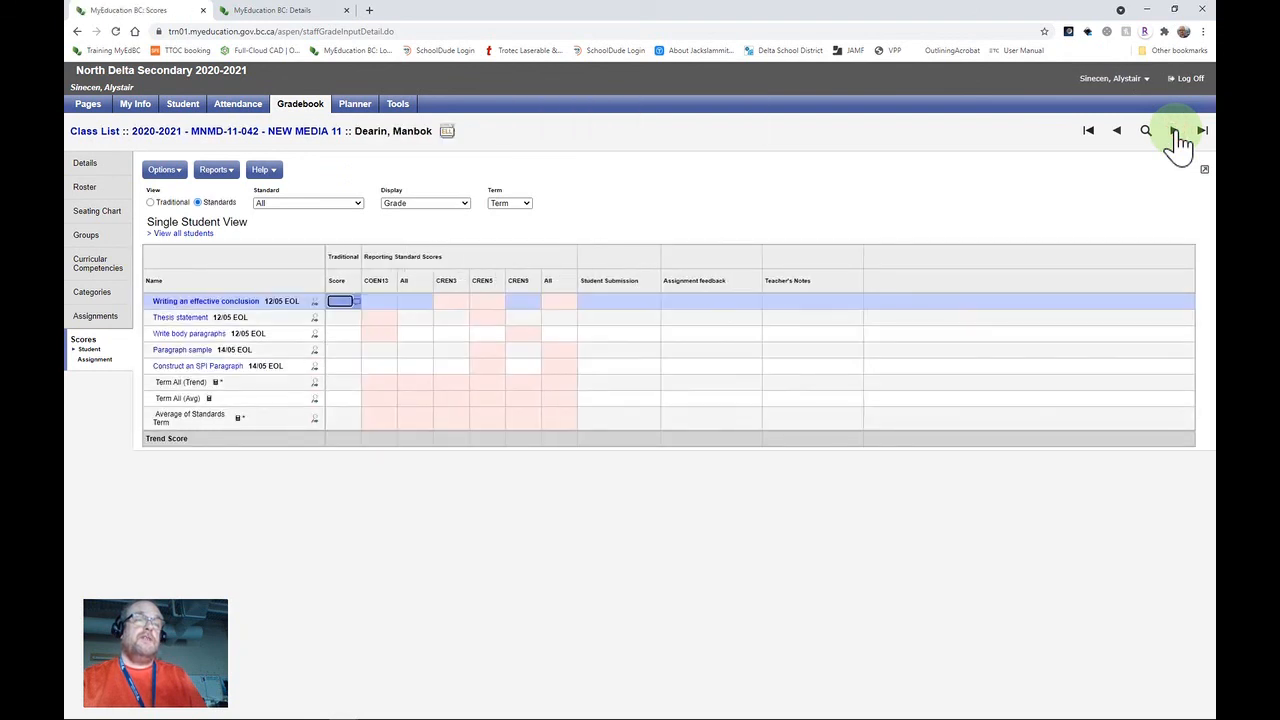
pyautogui.click(1176, 132)
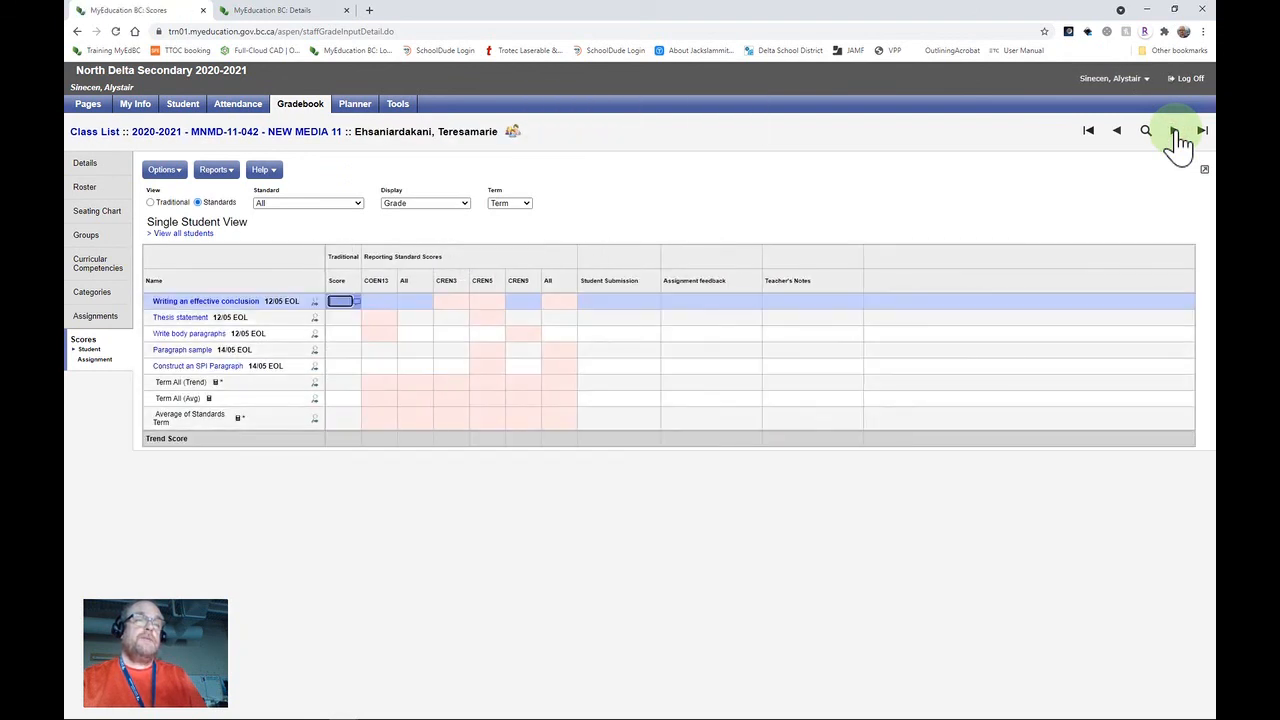